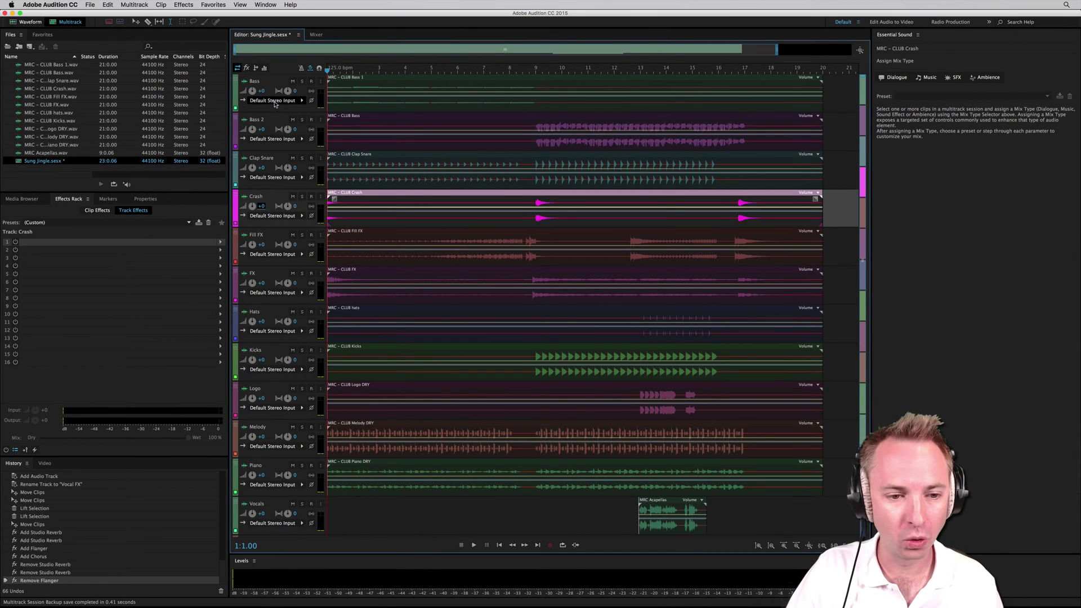
# Play the jingle once, then solo the Melody track and play it alone
pyautogui.press('space')
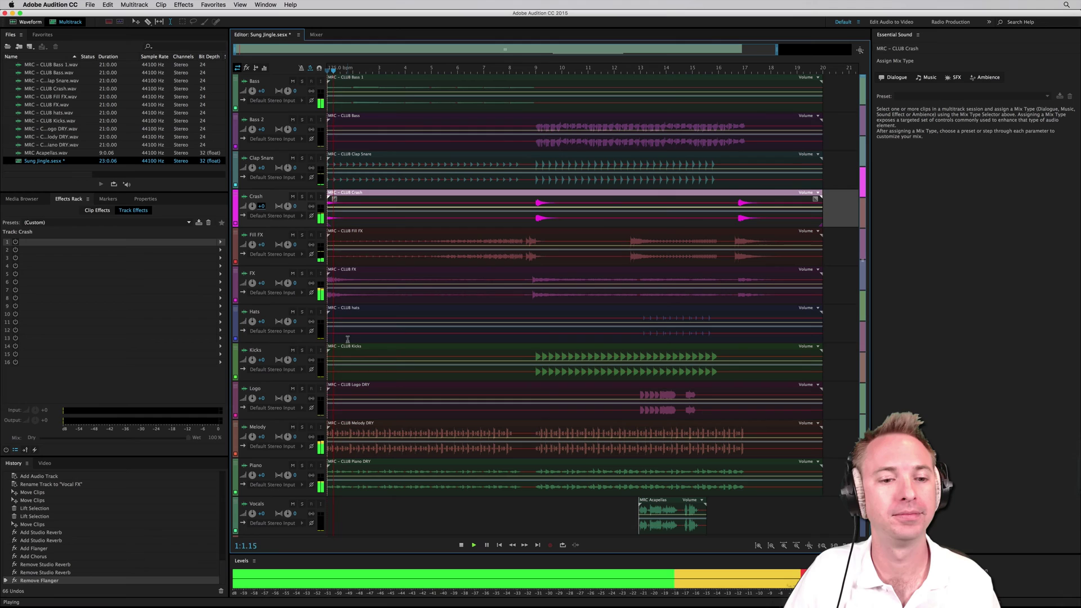
pyautogui.press('space')
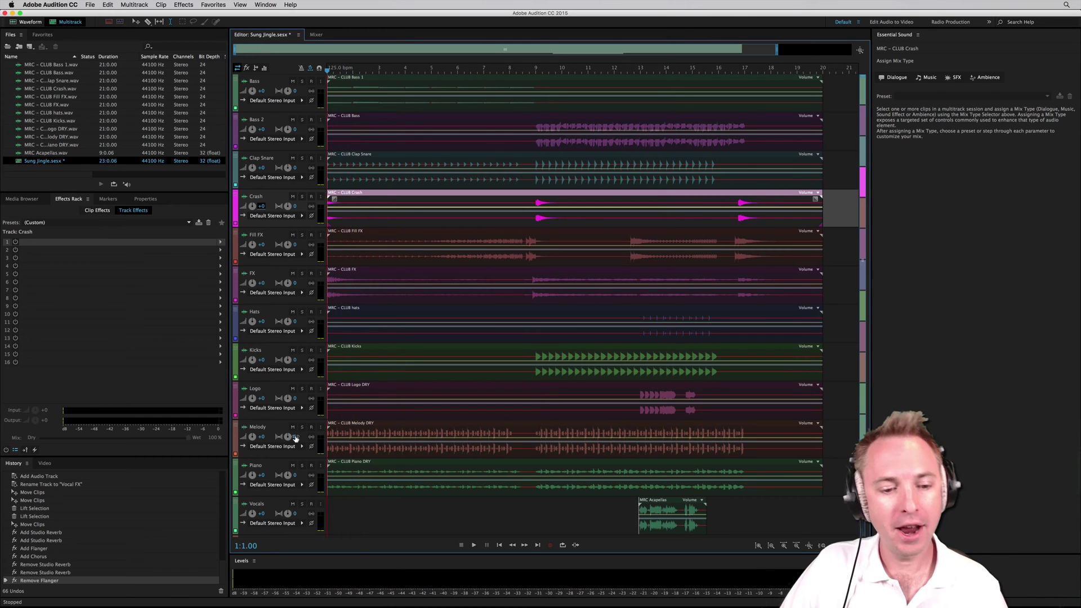
pyautogui.click(302, 428)
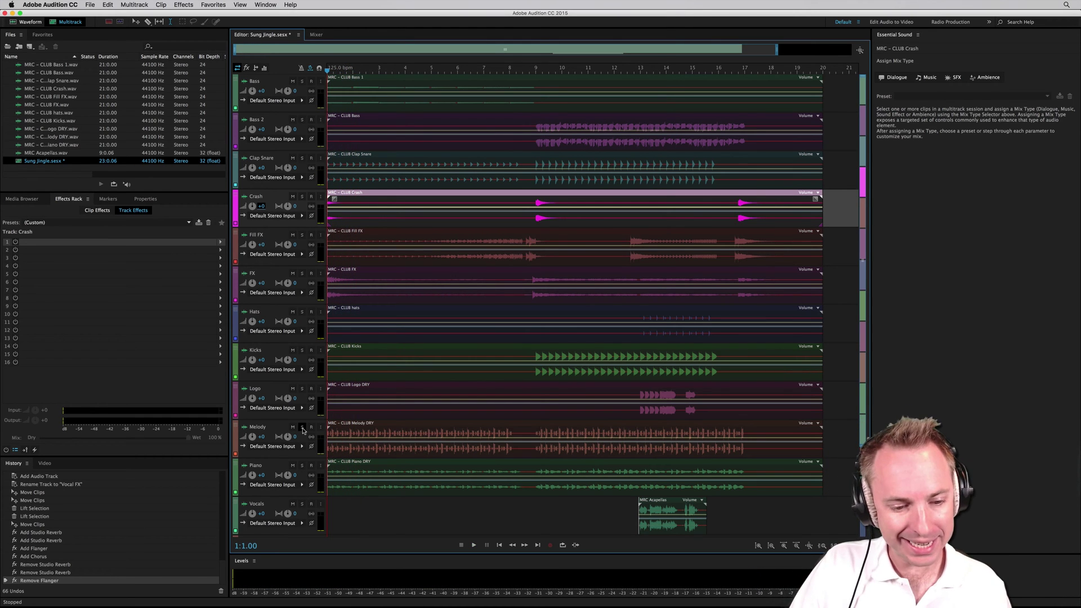
pyautogui.press('space')
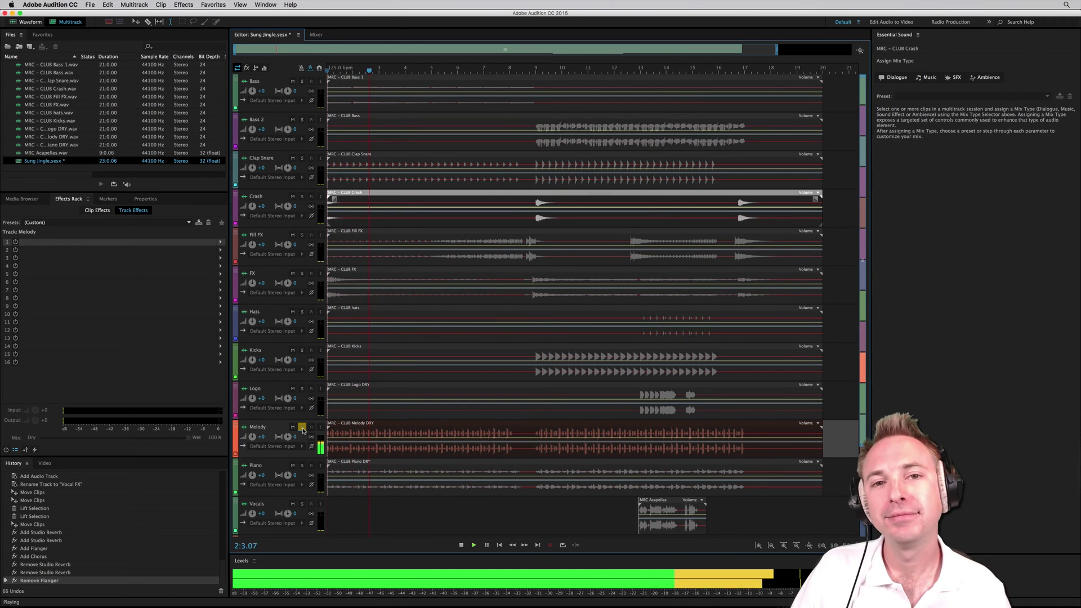
pyautogui.press('space')
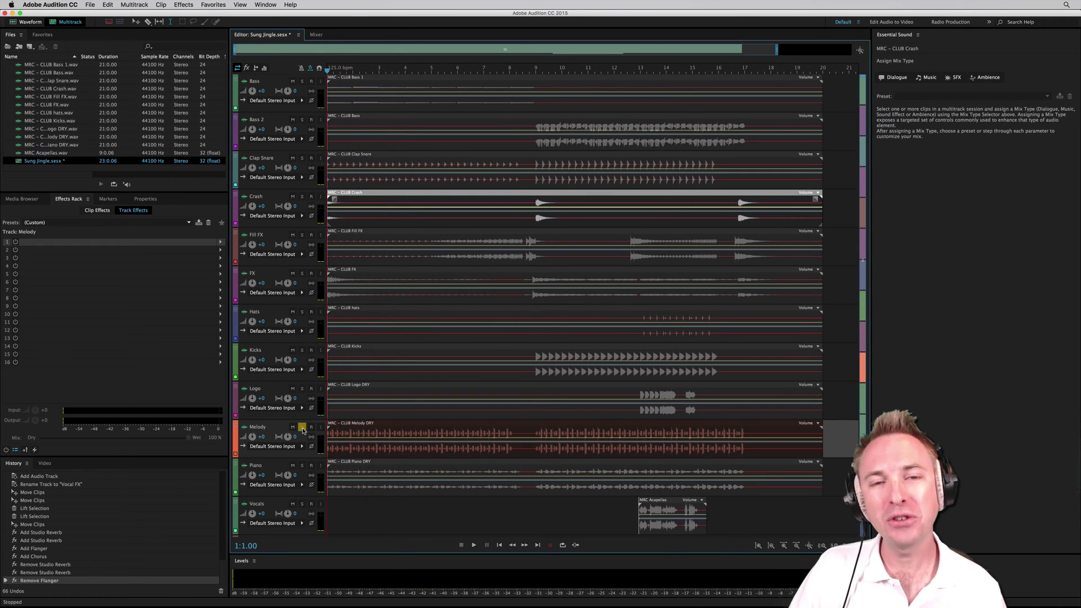
# Add a Studio Reverb to the Melody track using the Great Hall preset
pyautogui.click(221, 243)
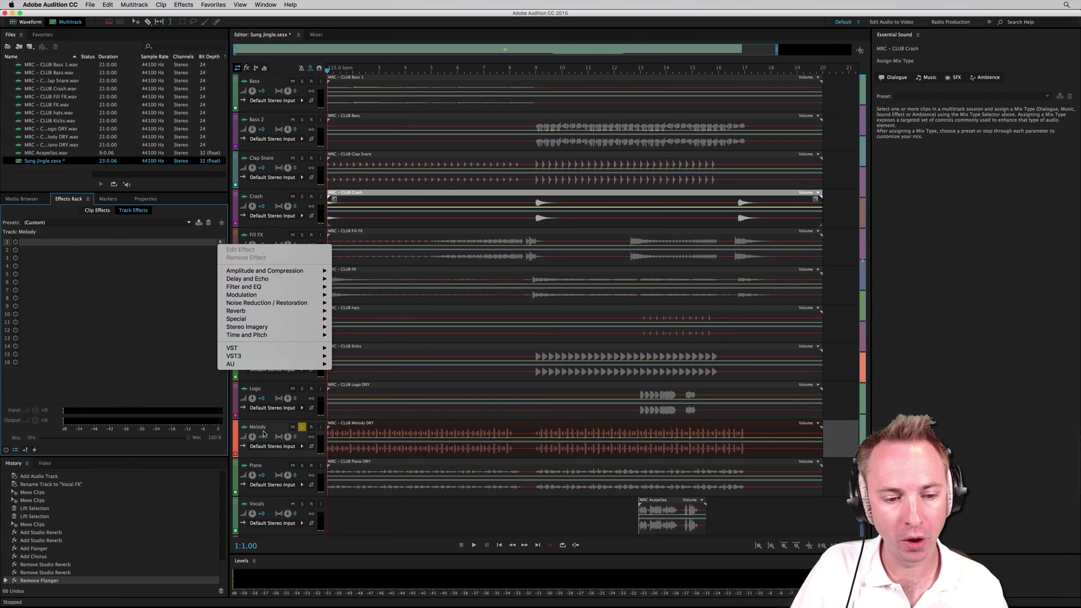
pyautogui.moveTo(308, 316)
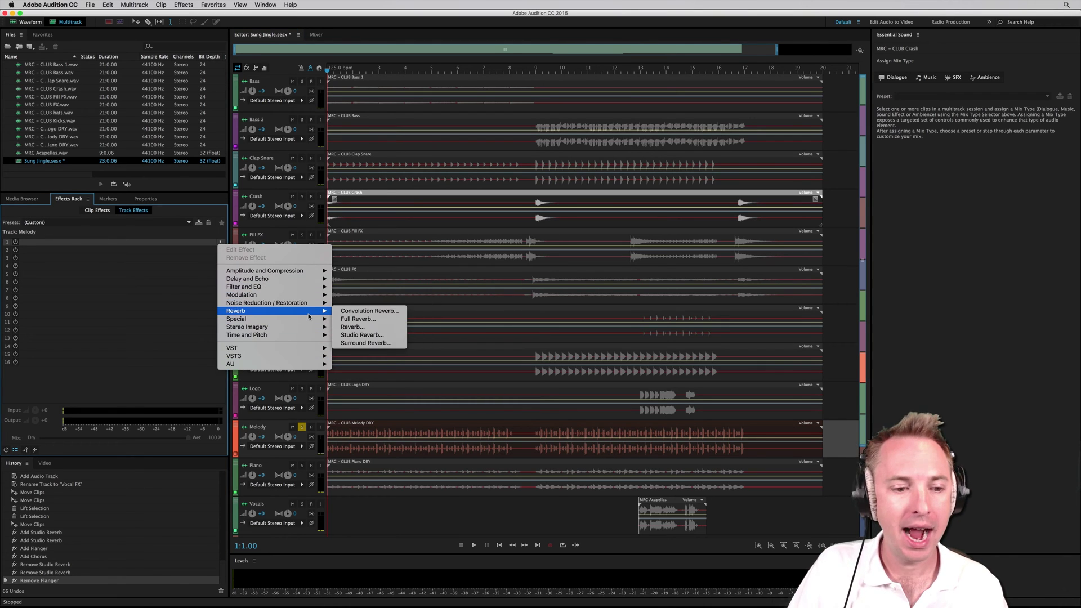
pyautogui.click(362, 335)
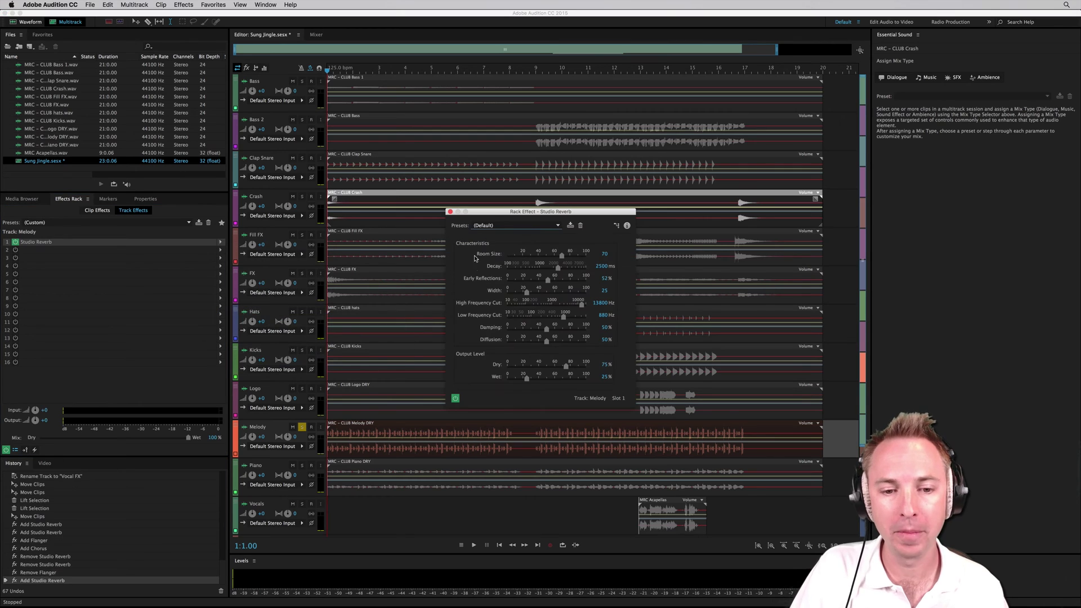
pyautogui.click(499, 225)
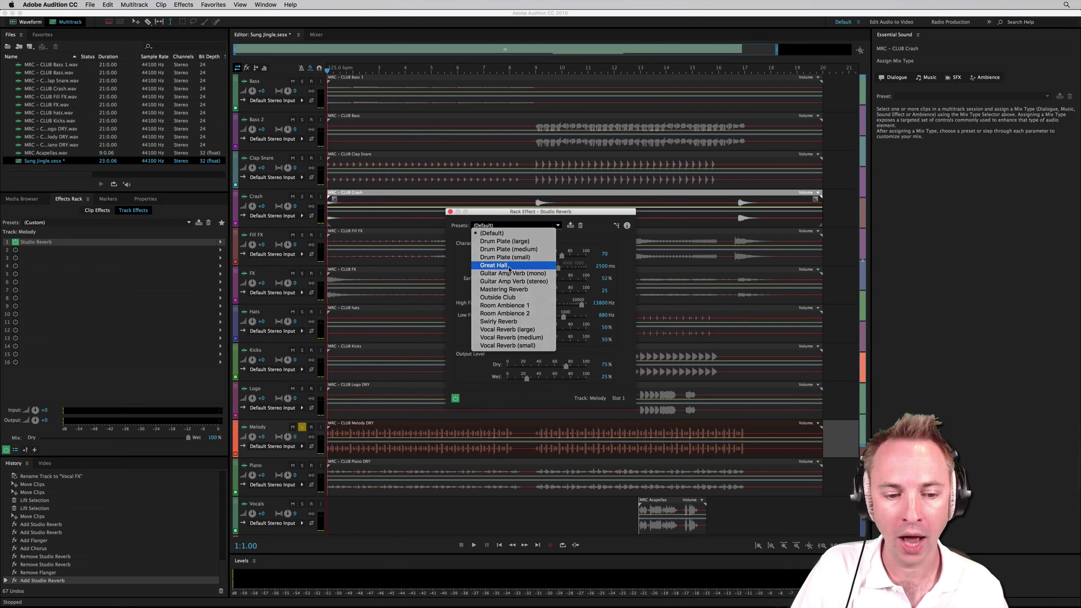
pyautogui.click(508, 266)
# Compare the melody with the reverb bypassed and on, then unsolo Melody
pyautogui.press('space')
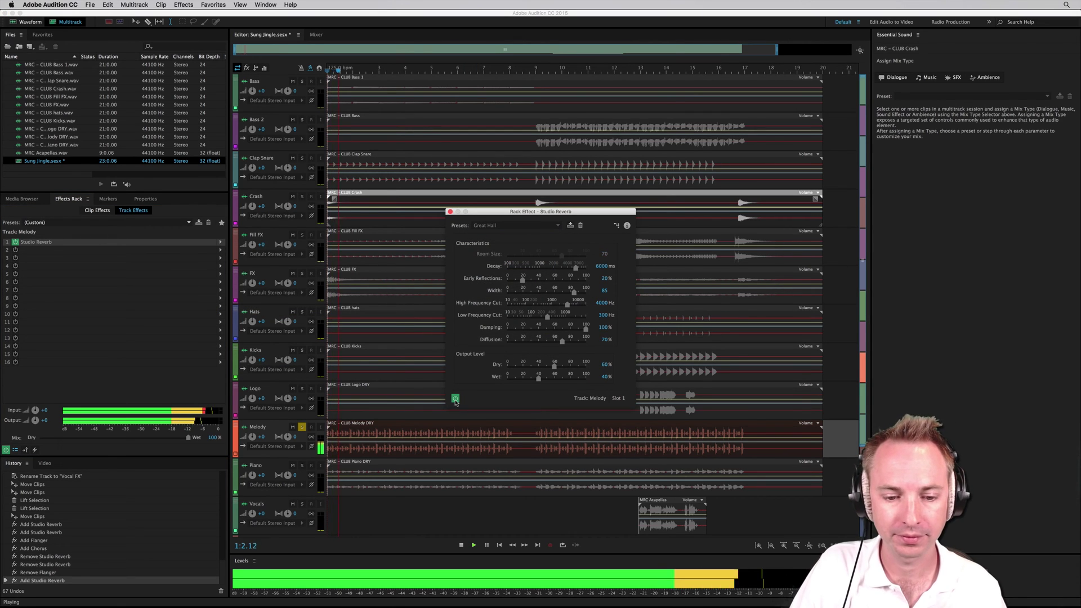
pyautogui.click(455, 399)
pyautogui.click(455, 399)
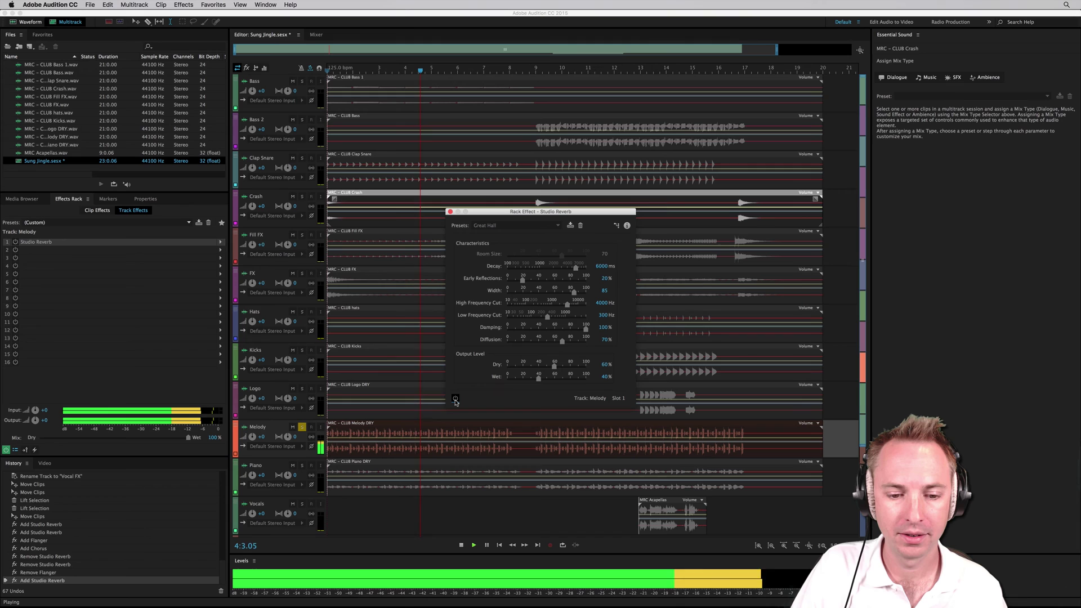
pyautogui.press('space')
pyautogui.click(455, 399)
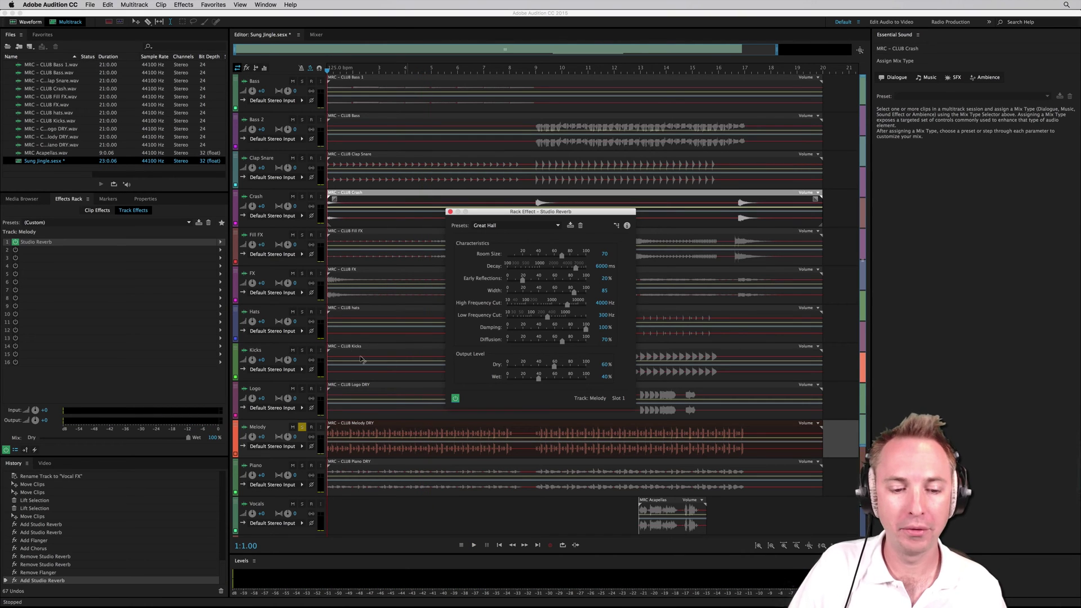
pyautogui.click(302, 427)
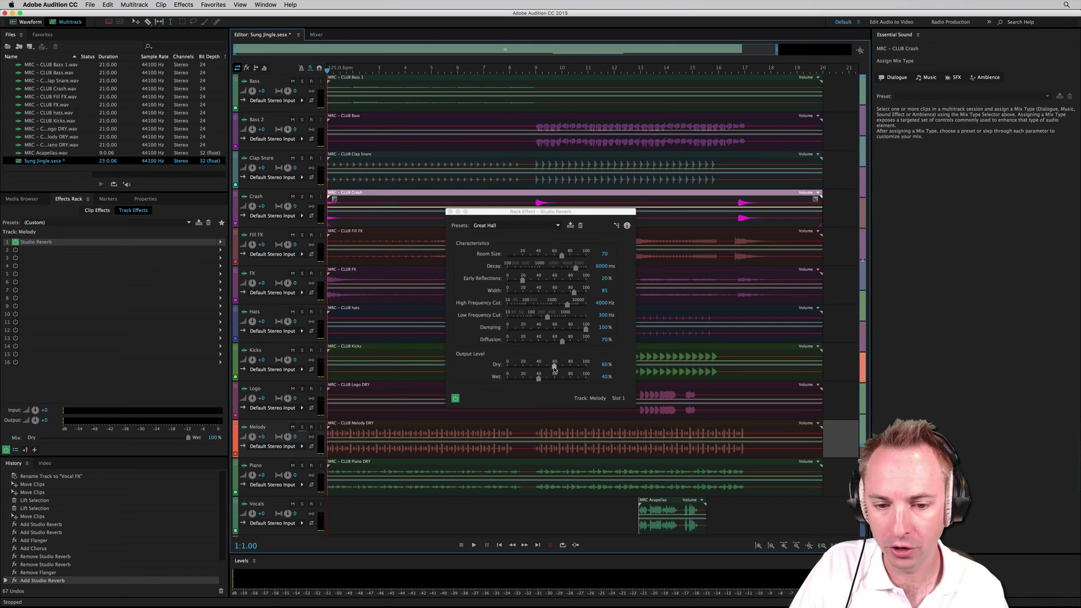
# Set the Melody reverb to 100% dry and about 69% wet, comparing against bypass while soloed
pyautogui.moveTo(554, 367)
pyautogui.mouseDown()
pyautogui.moveTo(591, 368)
pyautogui.moveTo(554, 381)
pyautogui.mouseUp()
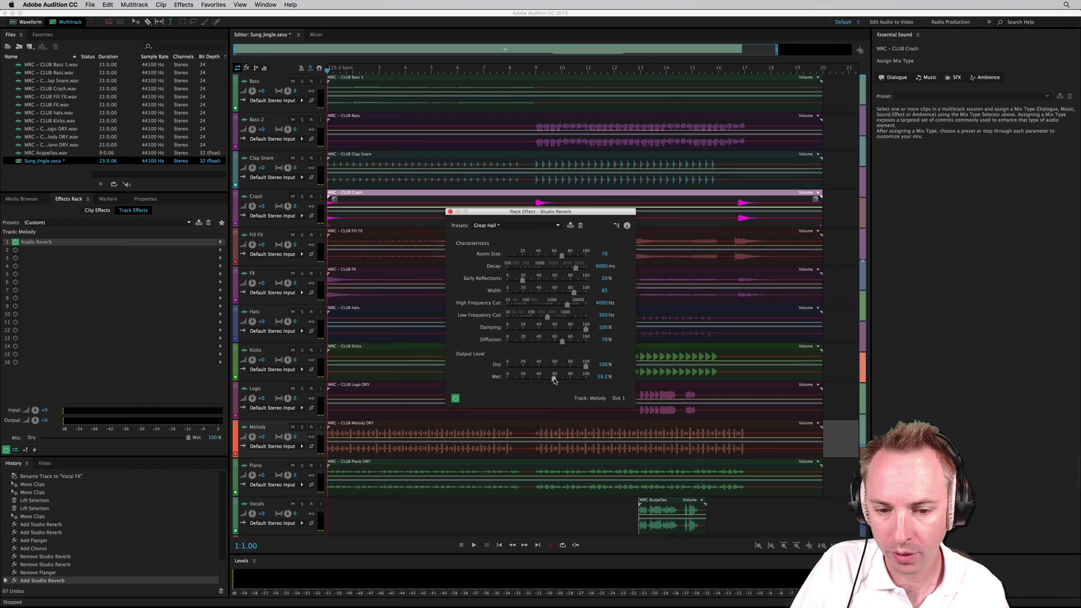
pyautogui.click(301, 427)
pyautogui.press('space')
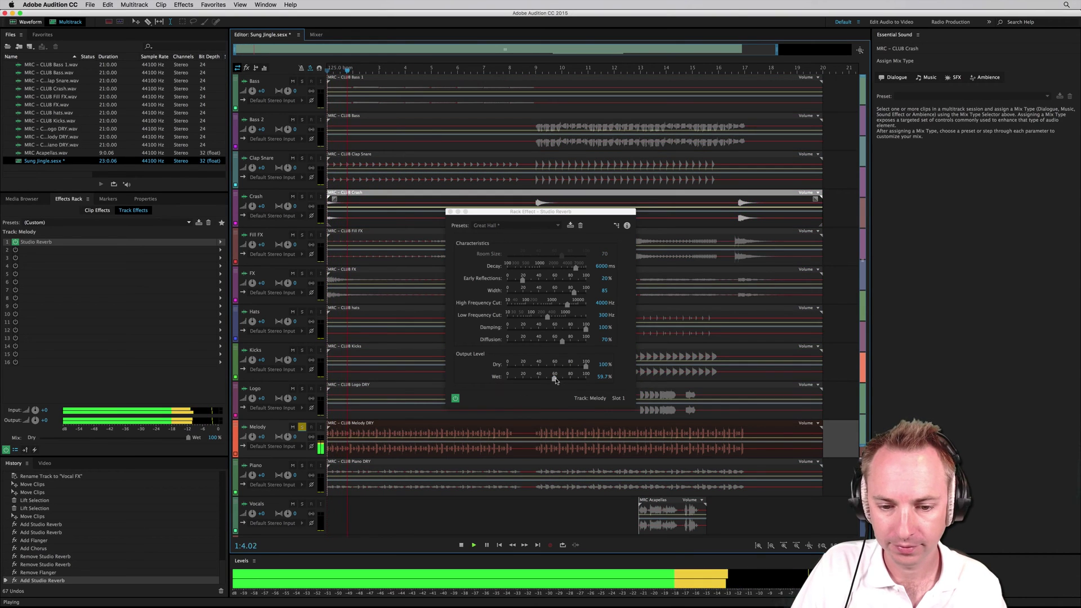
pyautogui.moveTo(555, 378); pyautogui.dragTo(564, 381)
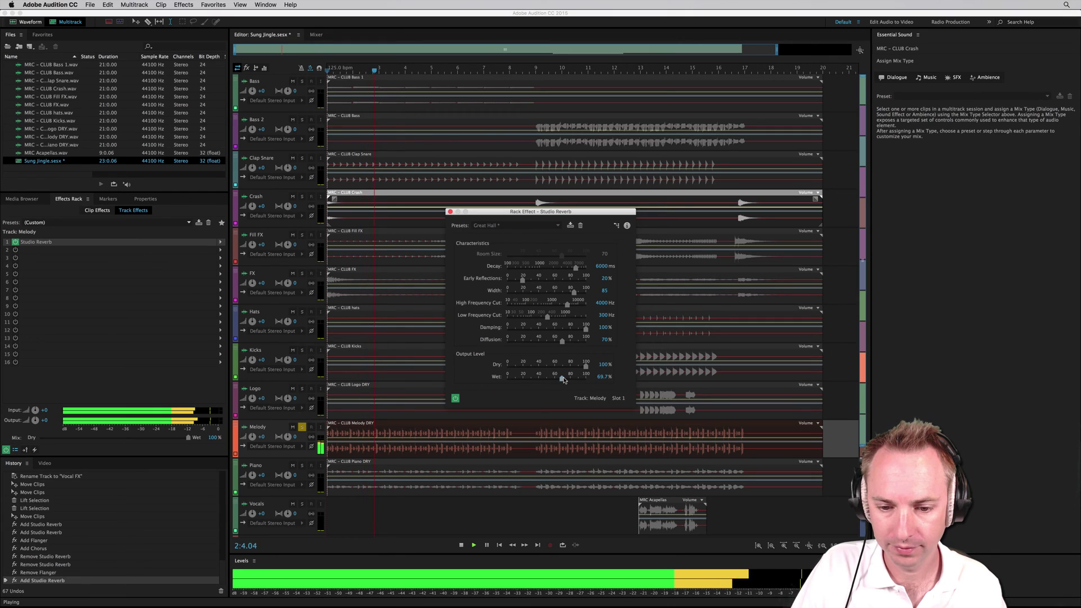
pyautogui.click(456, 398)
pyautogui.press('space')
pyautogui.click(455, 398)
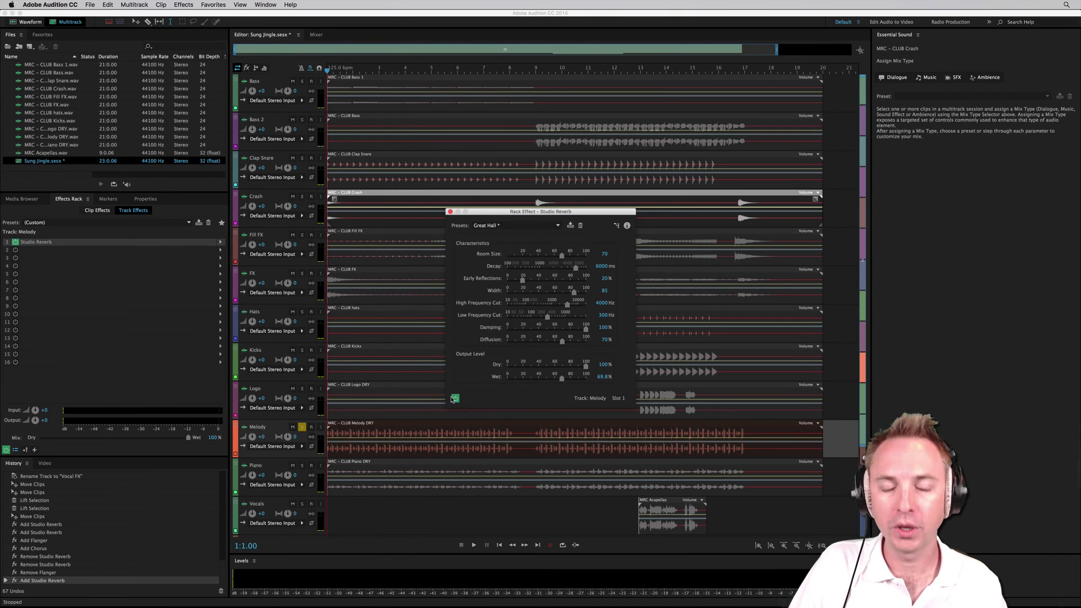
# Play the full mix with Melody unsoloed, toggling its reverb off and on, leaving it active
pyautogui.click(301, 427)
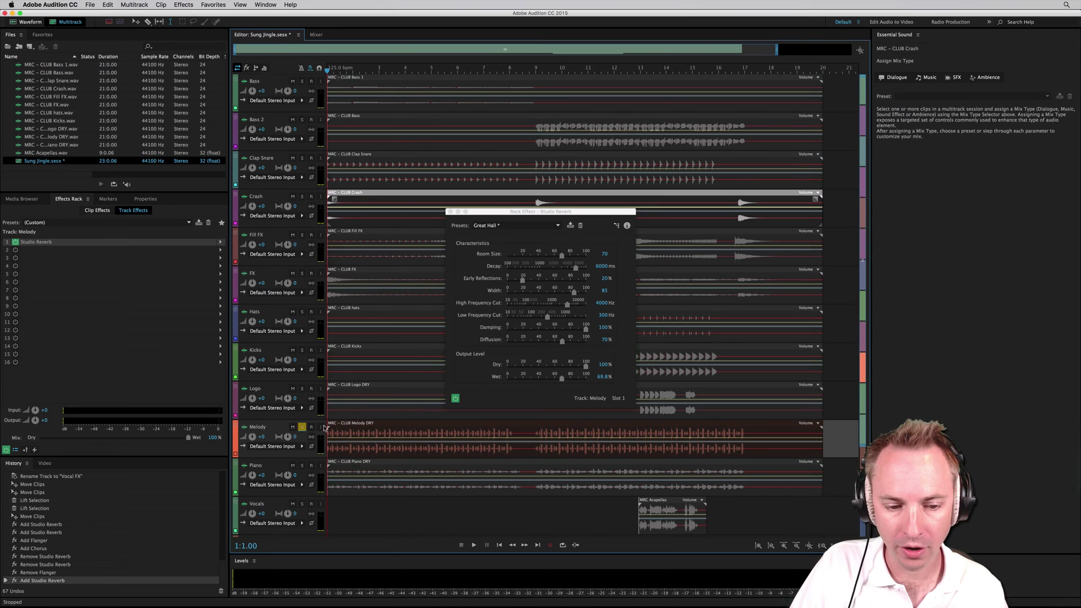
pyautogui.click(456, 398)
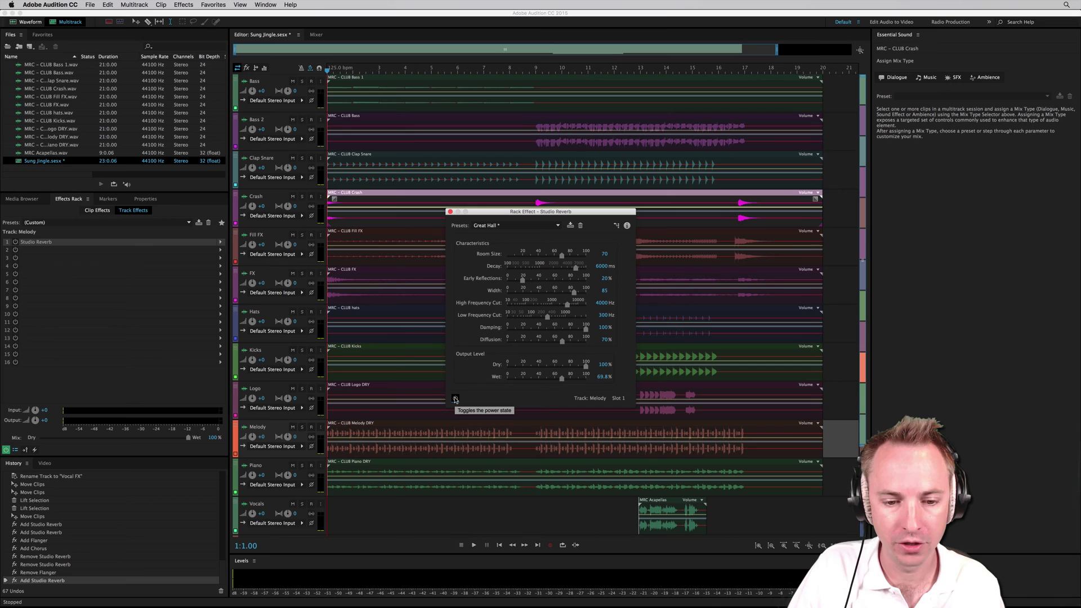
pyautogui.press('space')
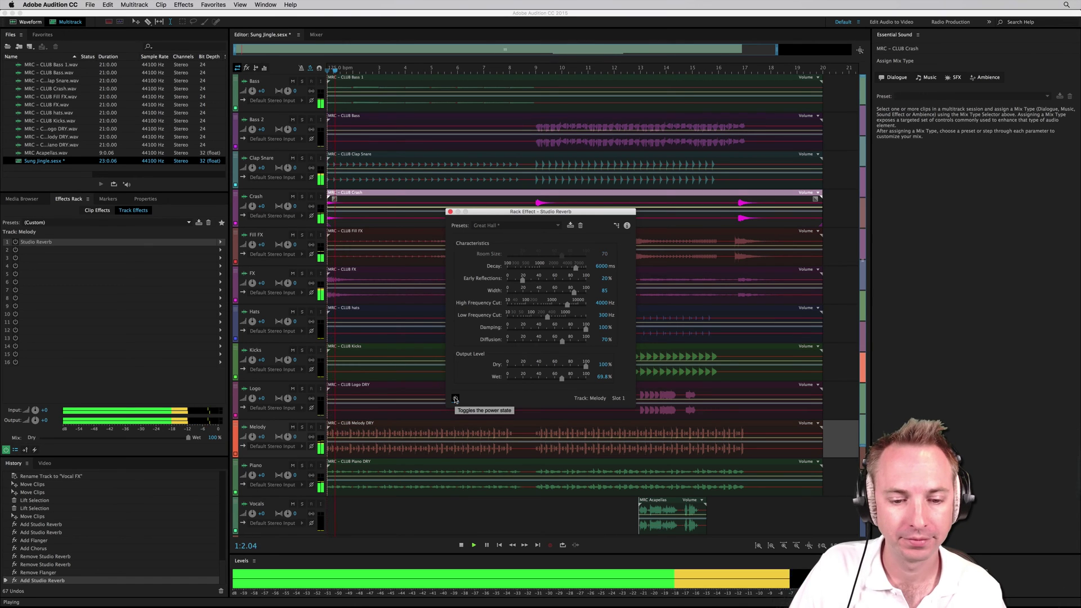
pyautogui.click(455, 399)
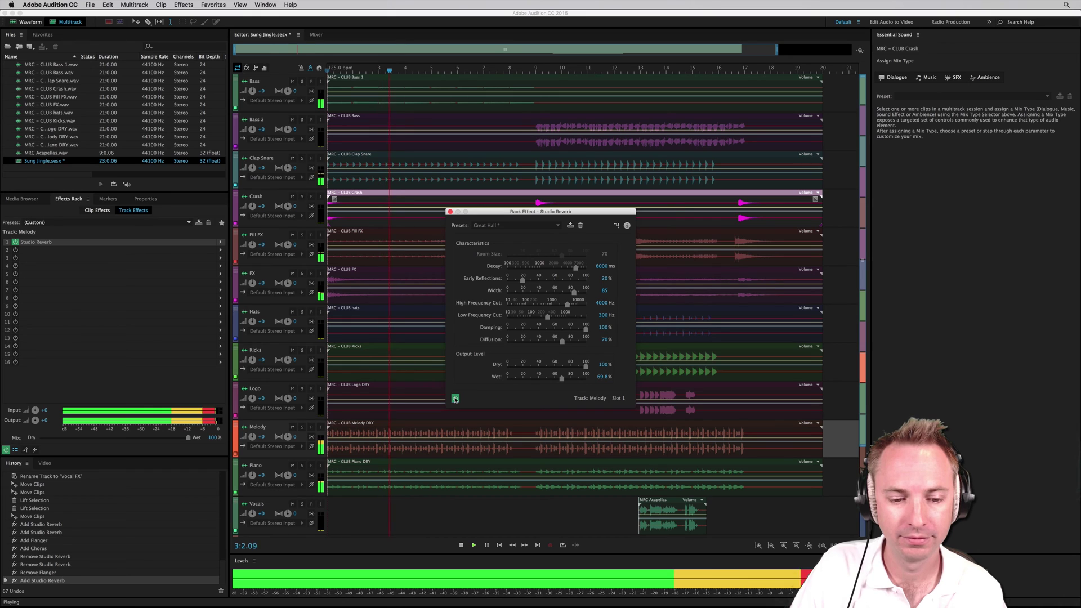
pyautogui.click(455, 399)
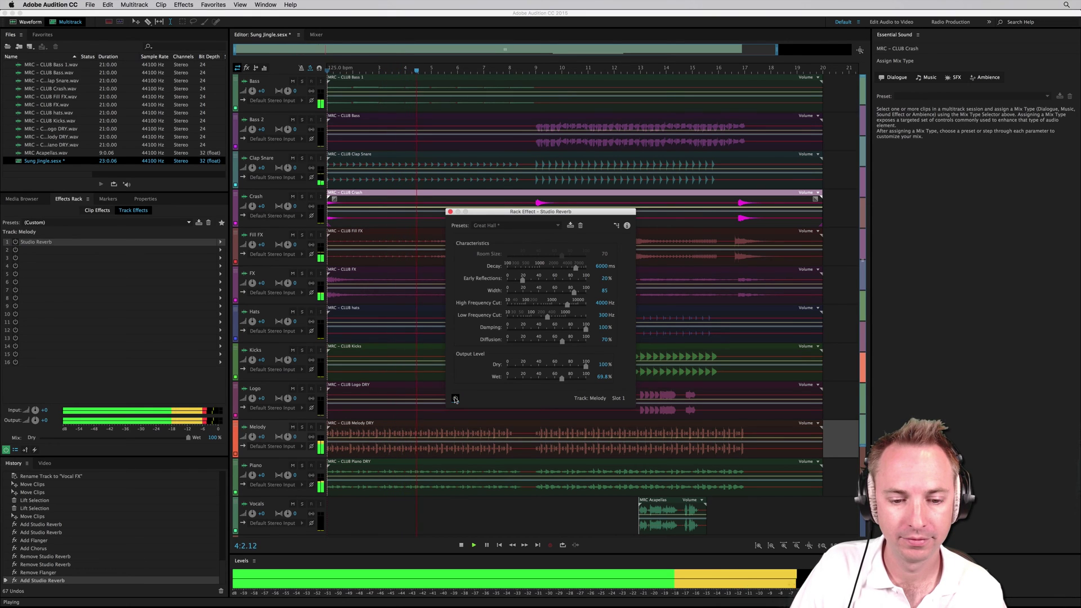
pyautogui.click(455, 398)
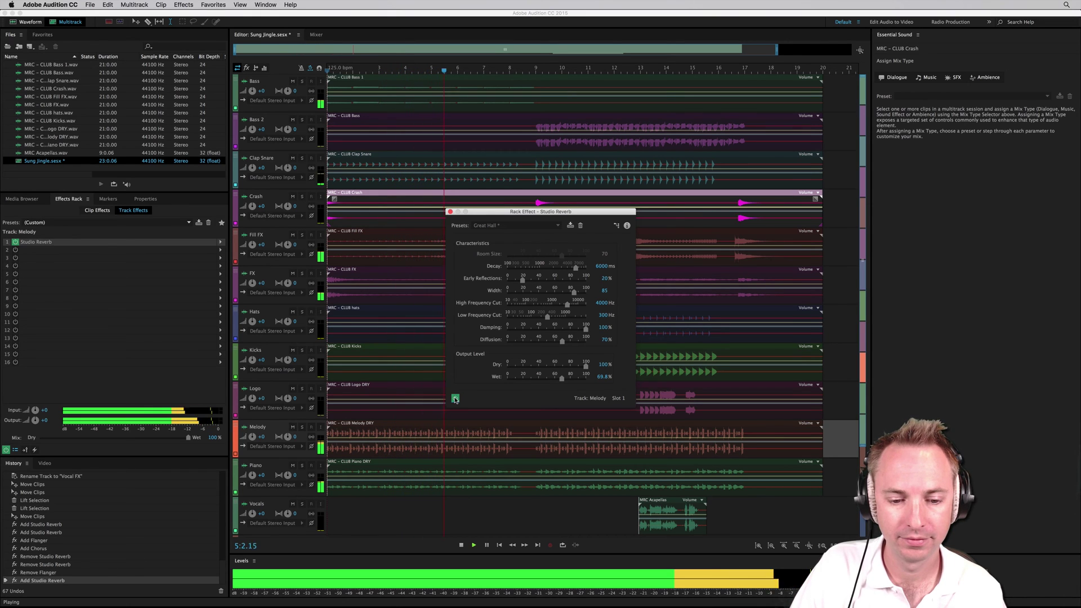
pyautogui.press('space')
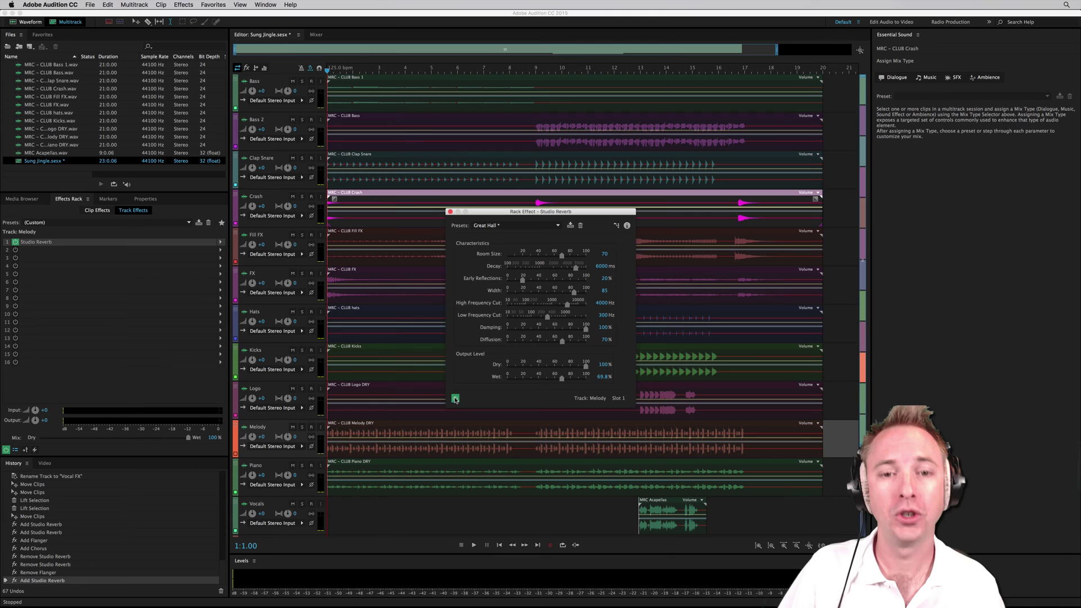
# Close the reverb settings and play the Kicks section from bar 8
pyautogui.click(450, 213)
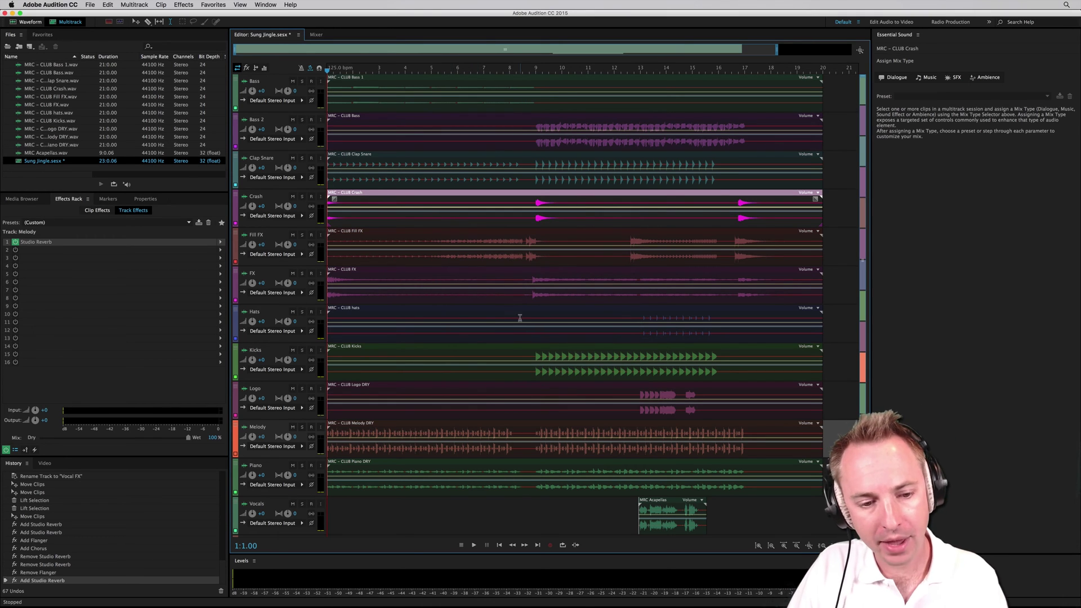
pyautogui.click(532, 354)
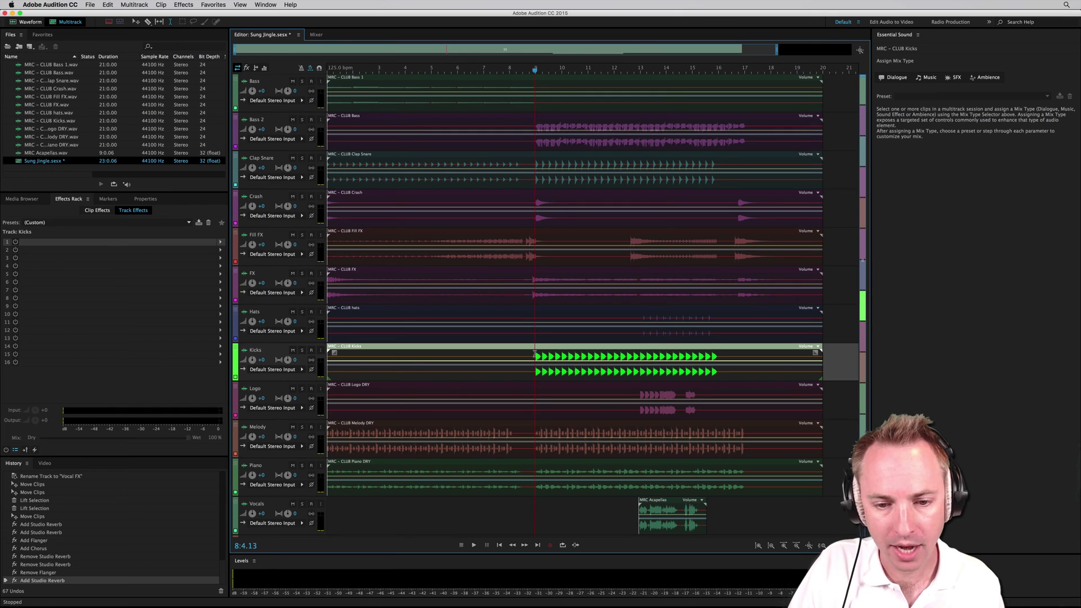
pyautogui.press('space')
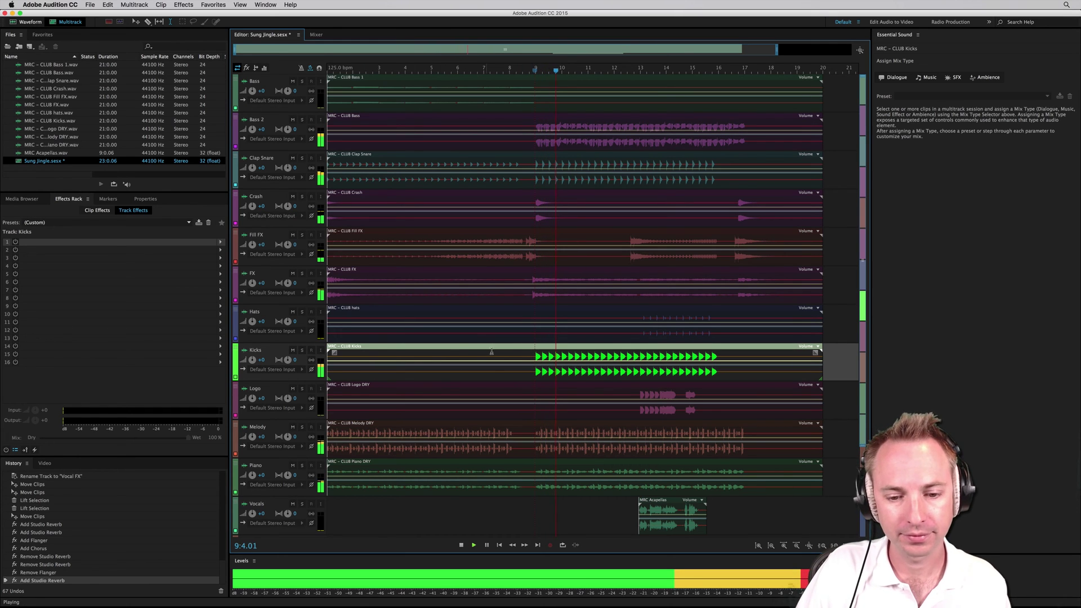
pyautogui.click(509, 352)
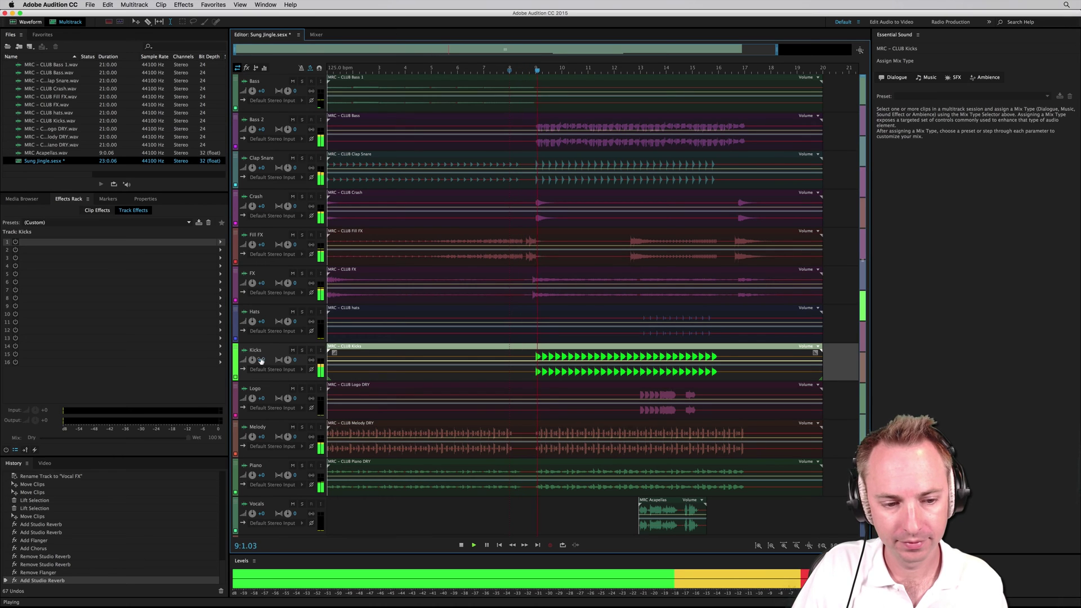
pyautogui.press('space')
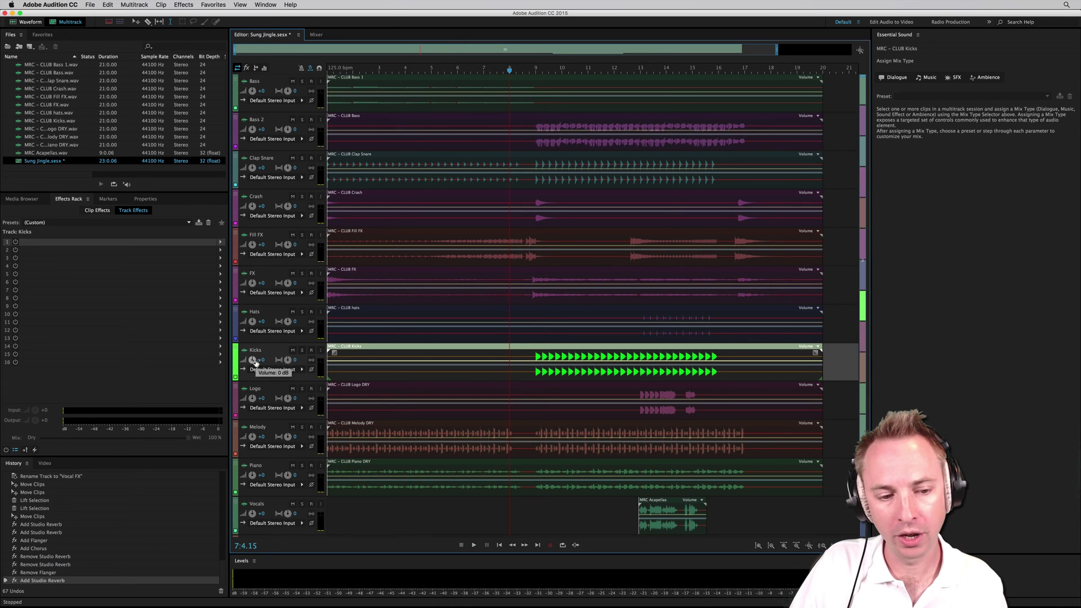
# Try different Kicks track volume levels while listening to playback
pyautogui.moveTo(255, 361); pyautogui.dragTo(255, 364)
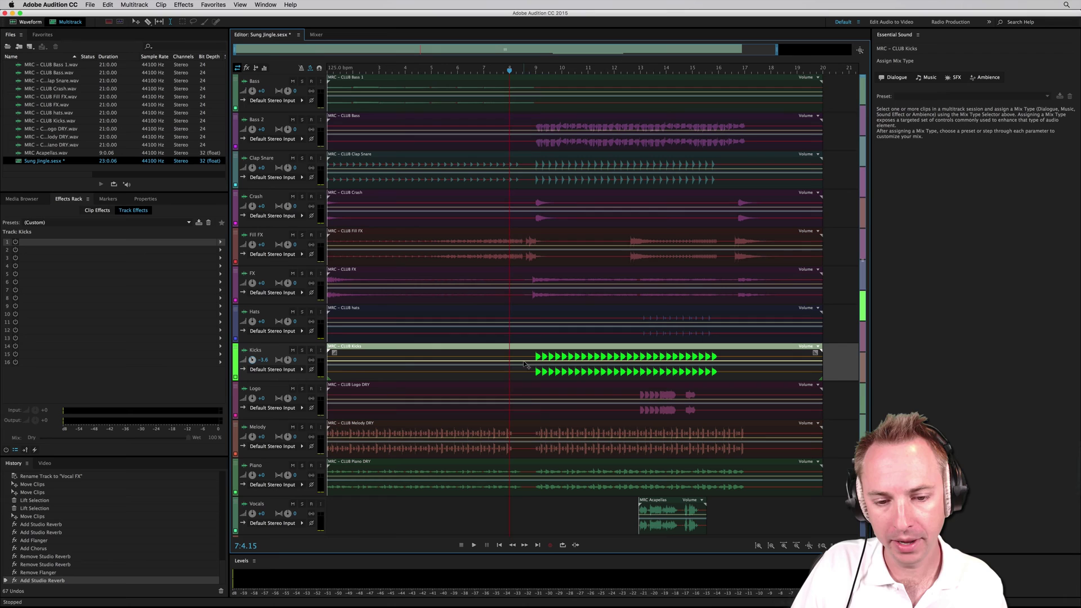
pyautogui.press('space')
pyautogui.moveTo(252, 359)
pyautogui.mouseDown()
pyautogui.moveTo(254, 384)
pyautogui.moveTo(255, 350)
pyautogui.mouseUp()
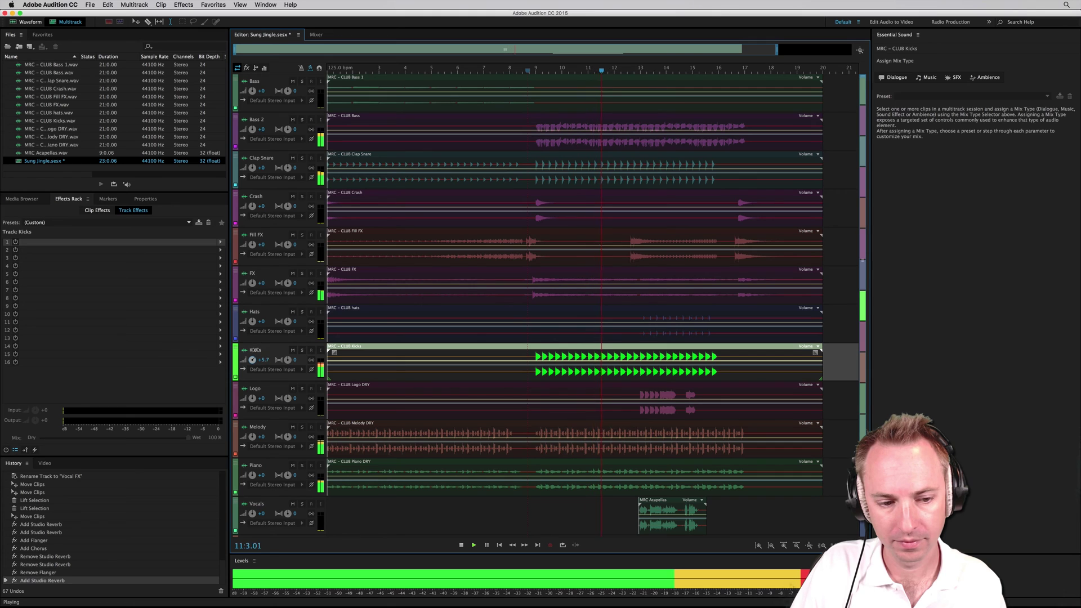
pyautogui.press('space')
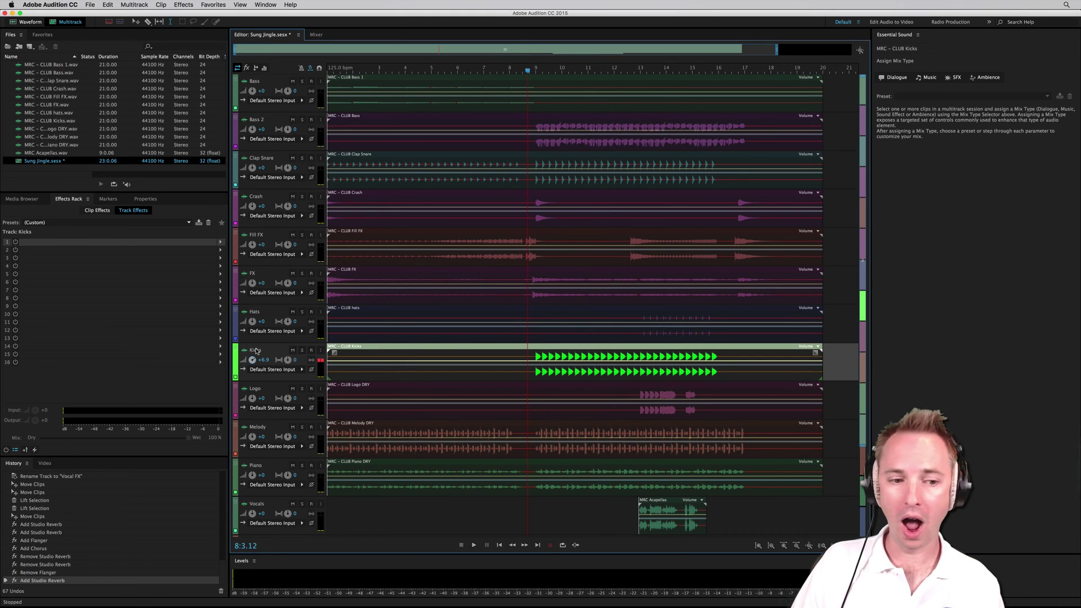
# Reset the Kicks track volume to +0 dB
pyautogui.scroll(-2, 266, 365)
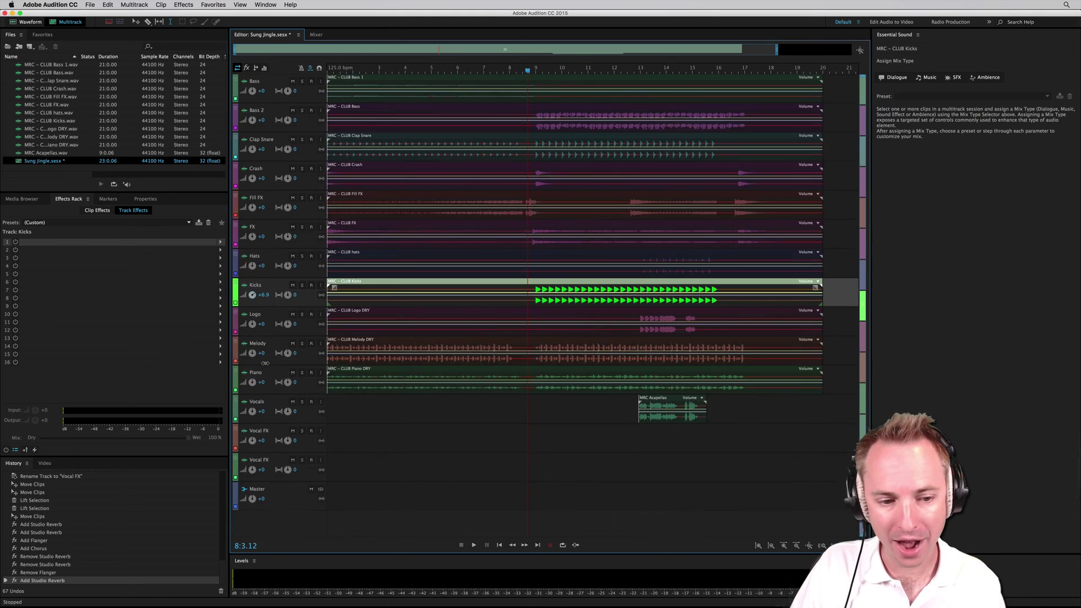
pyautogui.click(264, 285)
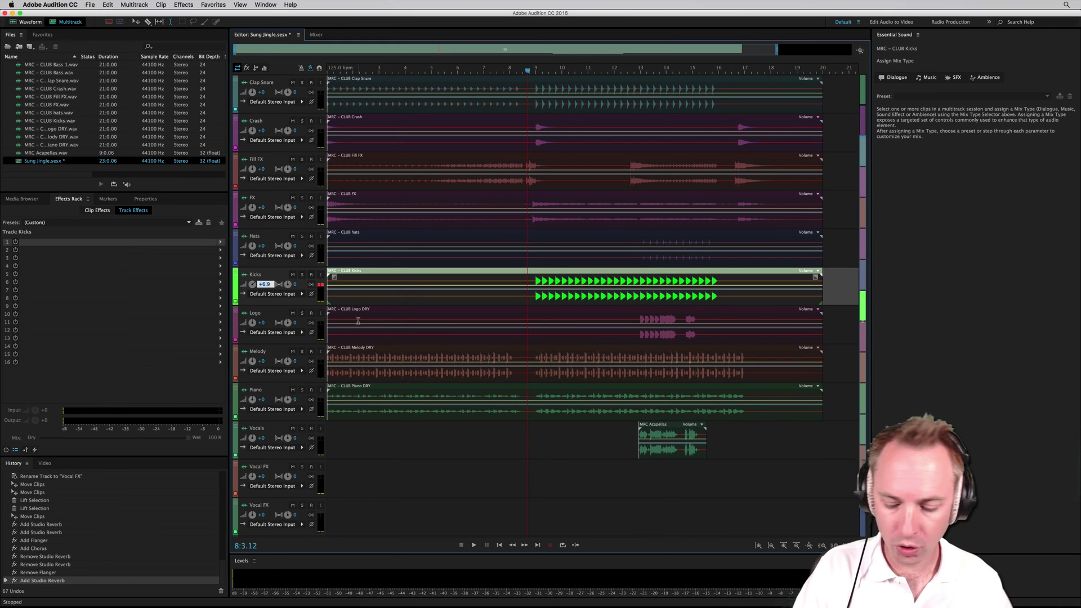
pyautogui.write('0')
pyautogui.press('Return')
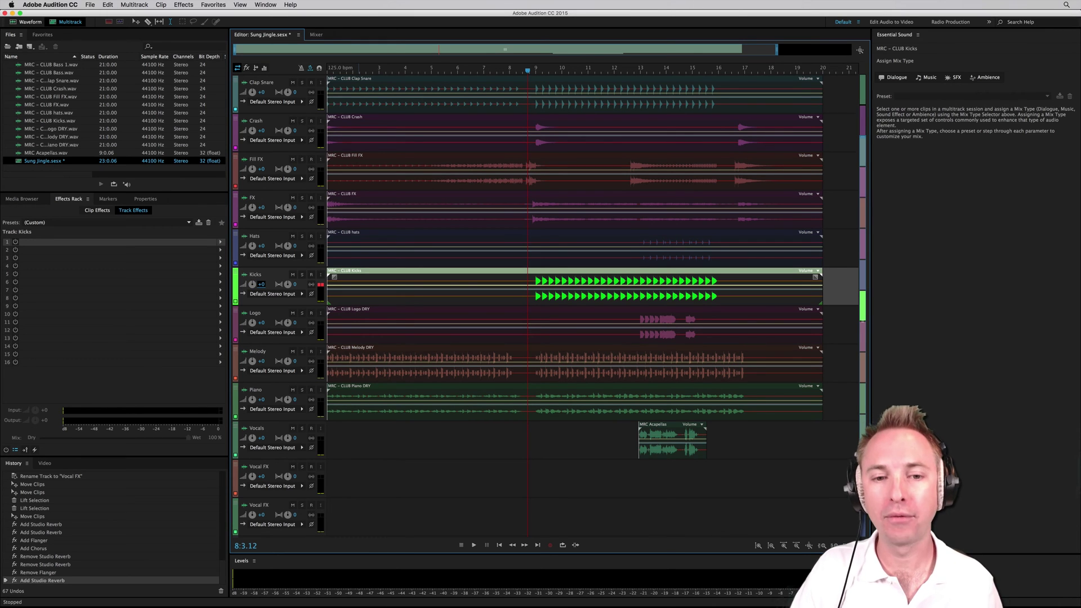
pyautogui.scroll(2, 570, 256)
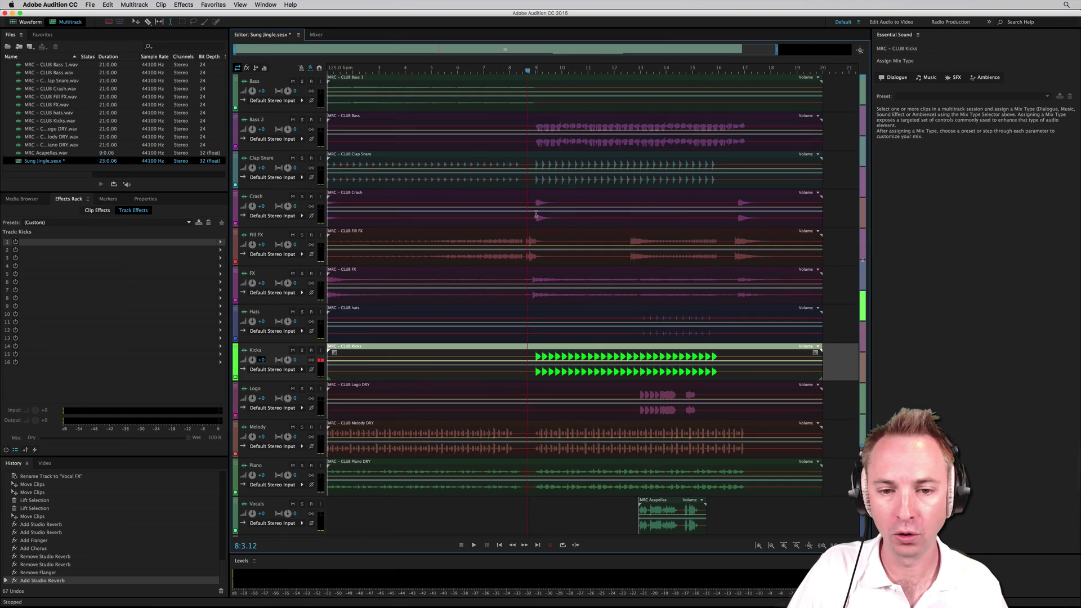
# Solo the Crash track and listen to the cymbal on its own
pyautogui.click(535, 215)
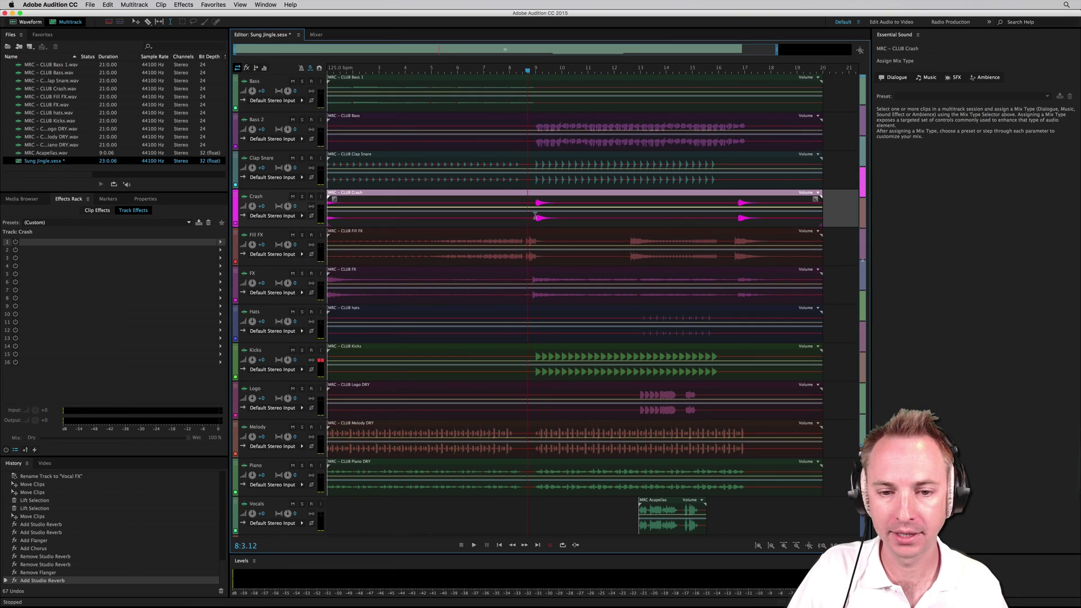
pyautogui.click(302, 197)
pyautogui.press('space')
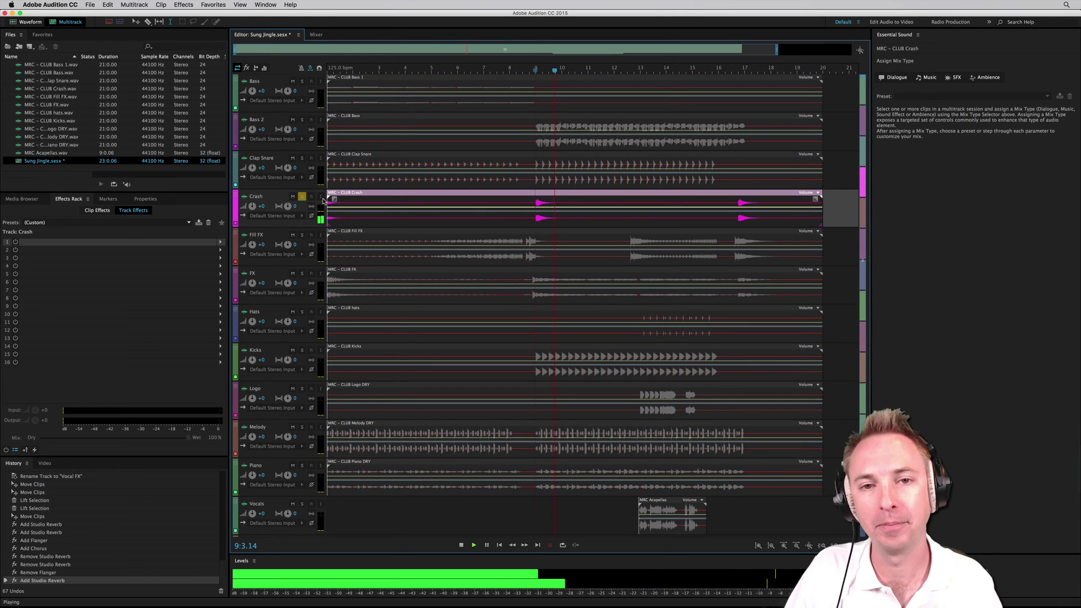
pyautogui.press('space')
# Add a Flanger to the Crash track's effects rack and preview it
pyautogui.click(220, 242)
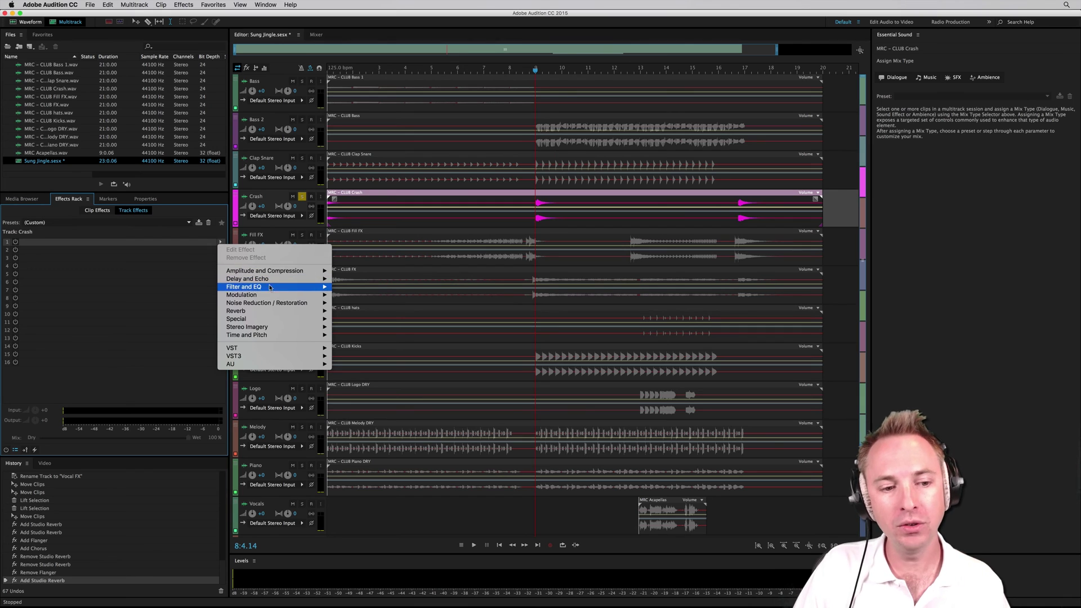
pyautogui.moveTo(270, 295)
pyautogui.click(346, 310)
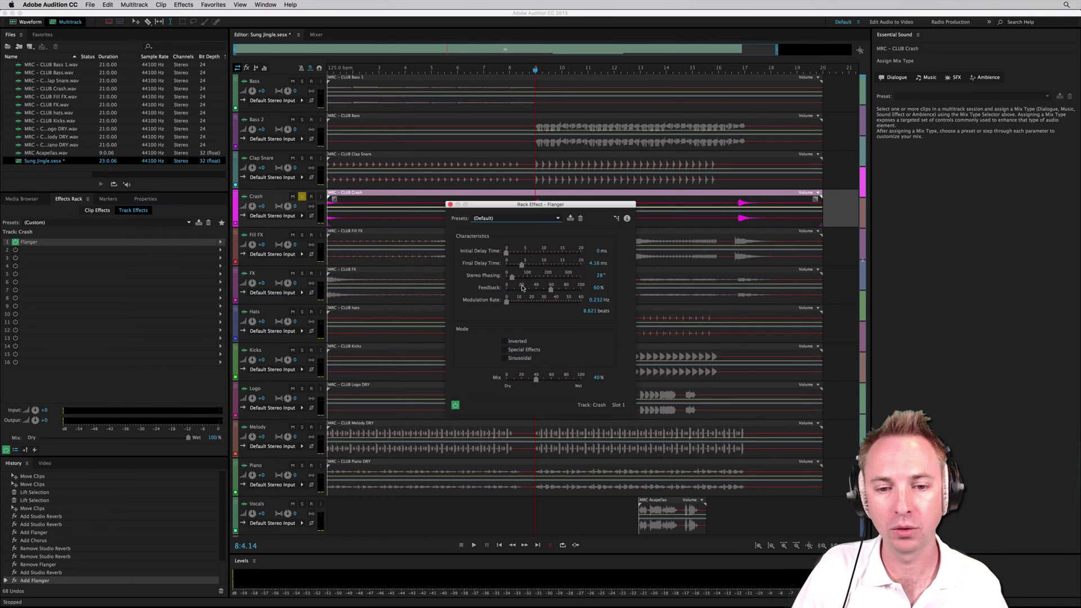
pyautogui.press('space')
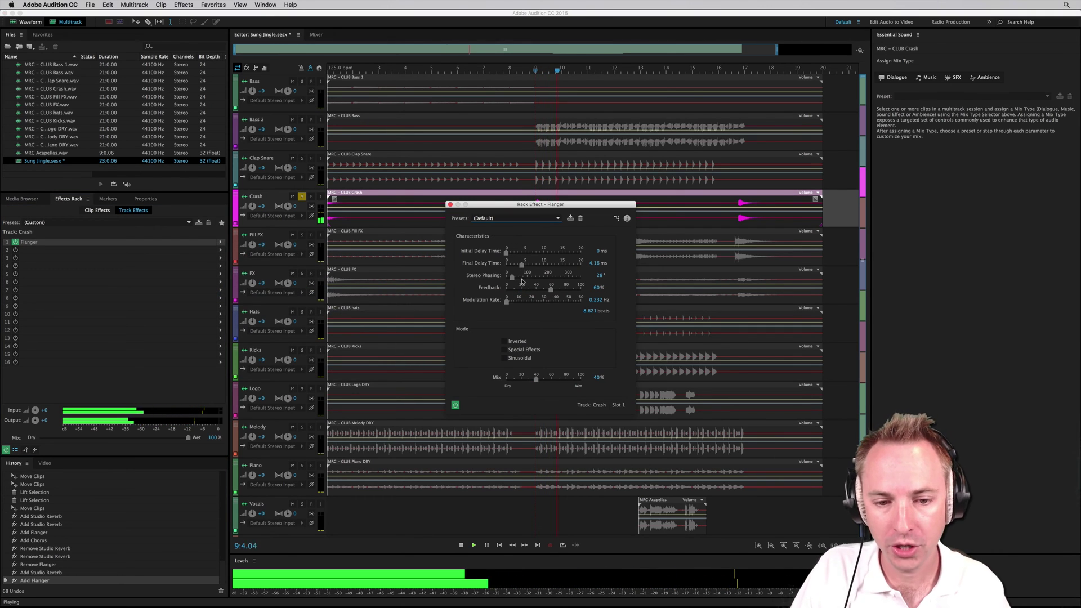
pyautogui.press('space')
# Set the Flanger to about 182° stereo phasing, 69.1% feedback and 25.774 Hz modulation rate
pyautogui.moveTo(512, 277); pyautogui.dragTo(545, 280)
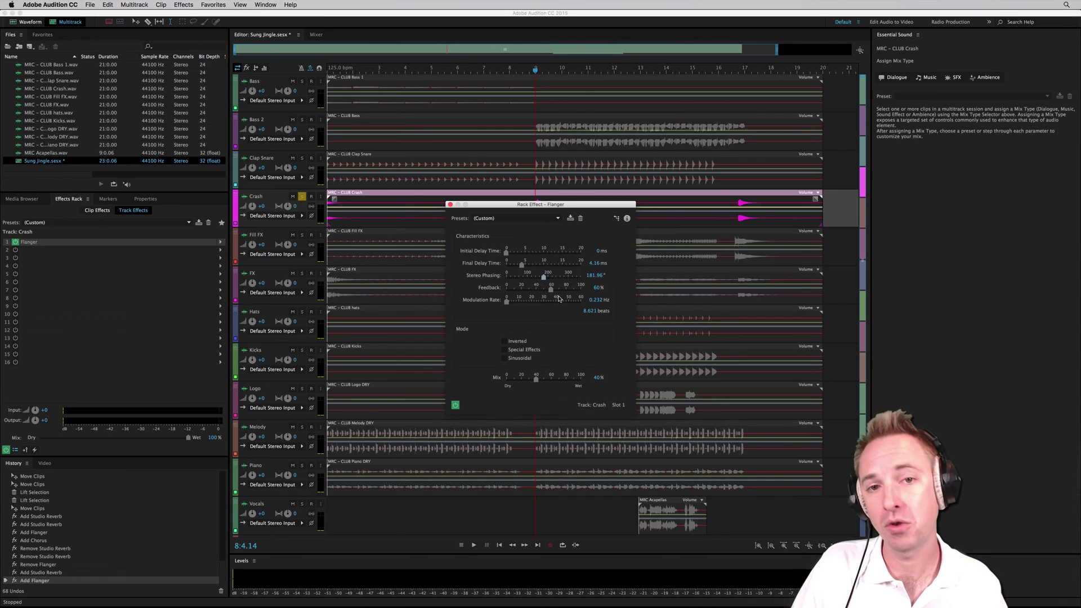
pyautogui.press('space')
pyautogui.press('space')
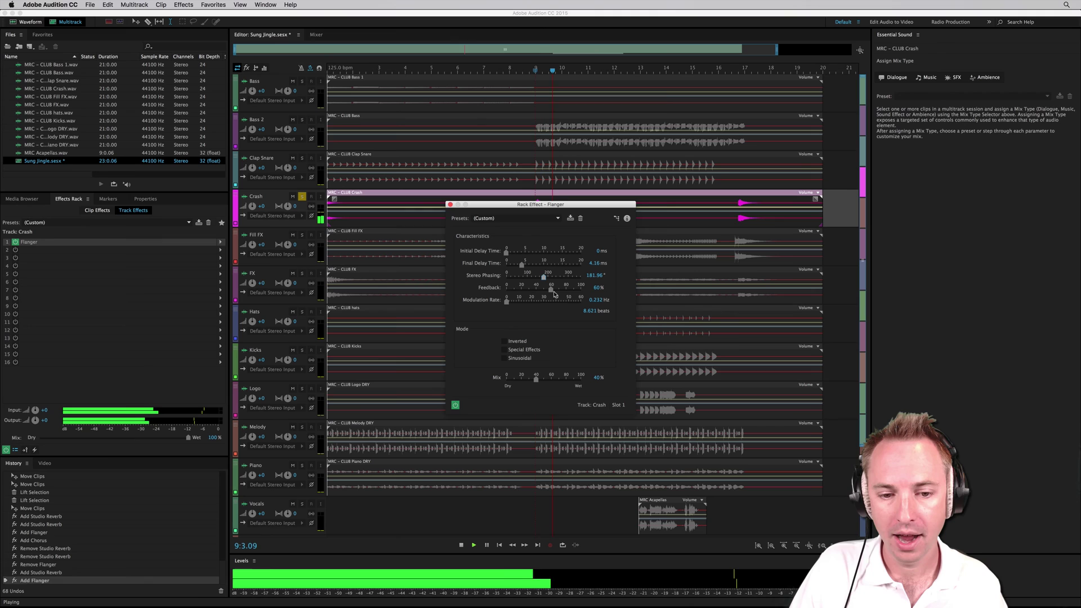
pyautogui.moveTo(552, 290)
pyautogui.mouseDown()
pyautogui.moveTo(517, 302)
pyautogui.moveTo(537, 302)
pyautogui.mouseUp()
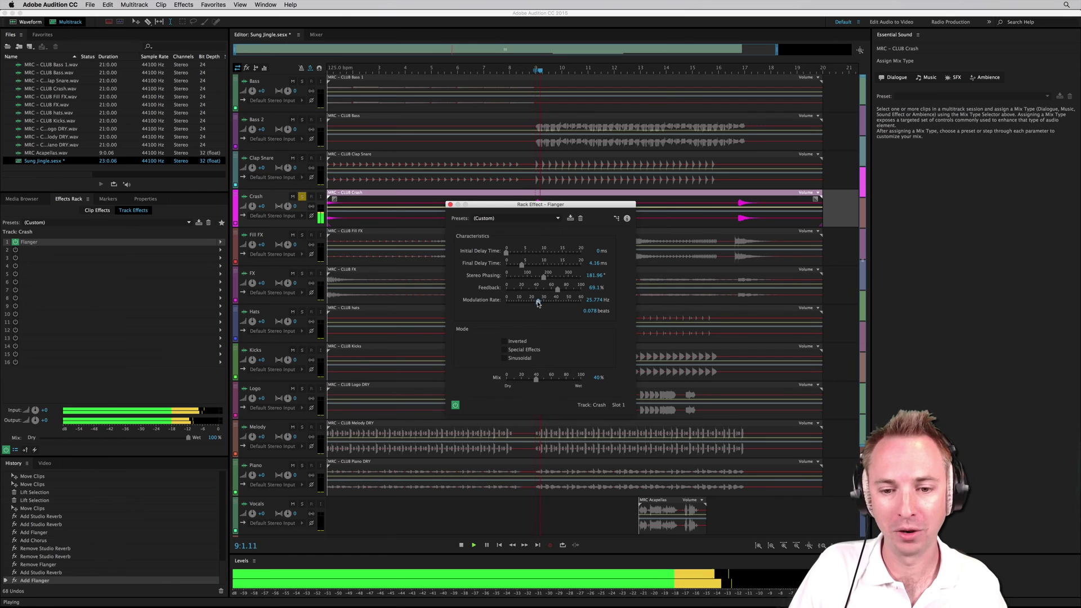
pyautogui.press('space')
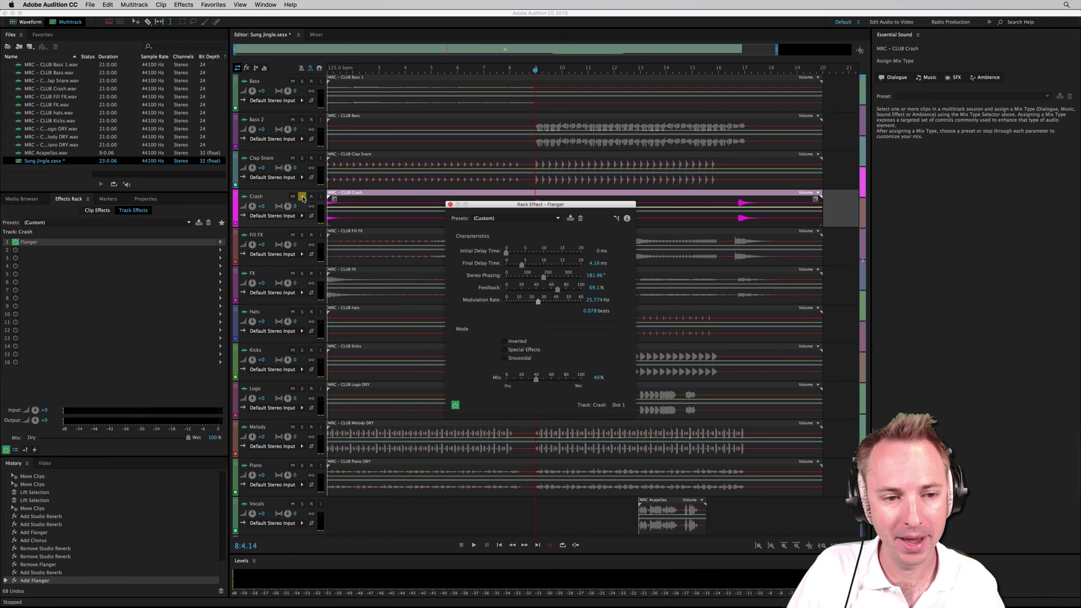
# Unsolo Crash, play the full mix from bar 8, and close the Flanger settings
pyautogui.click(302, 196)
pyautogui.press('space')
pyautogui.press('space')
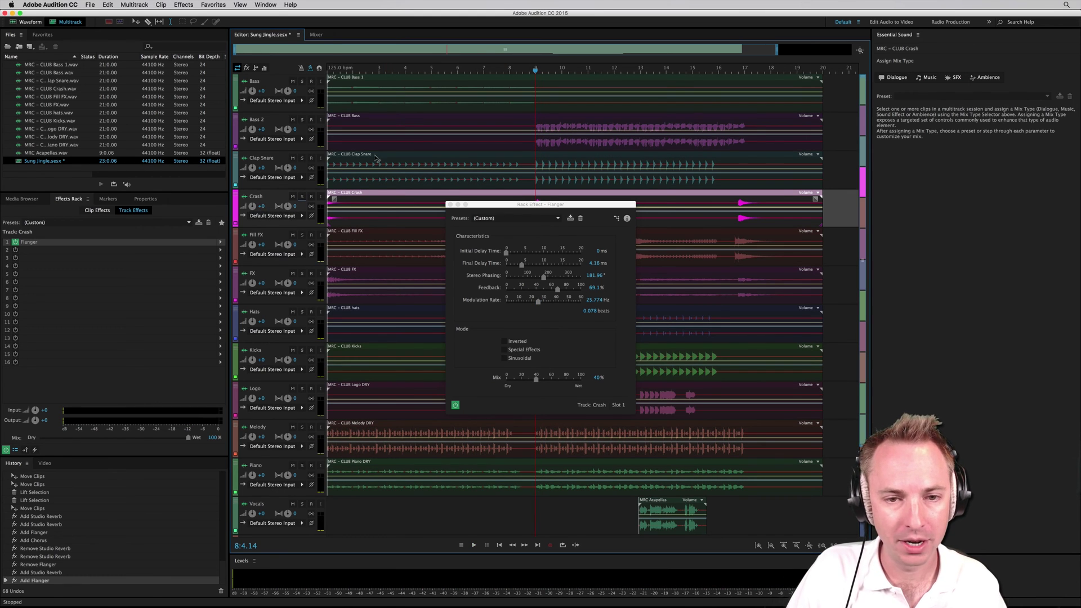
pyautogui.click(524, 72)
pyautogui.click(509, 73)
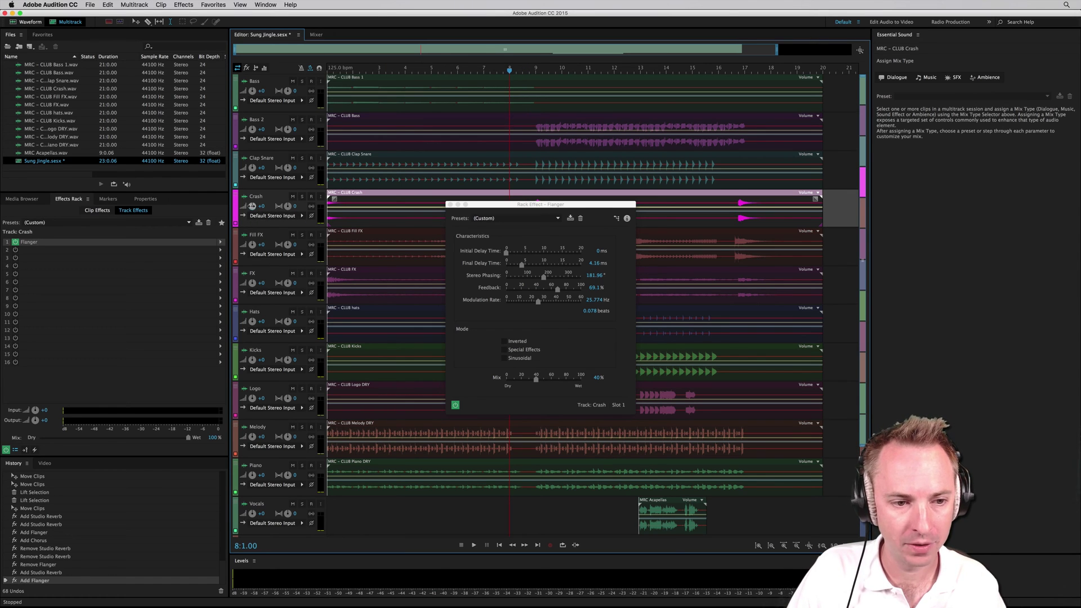
pyautogui.press('space')
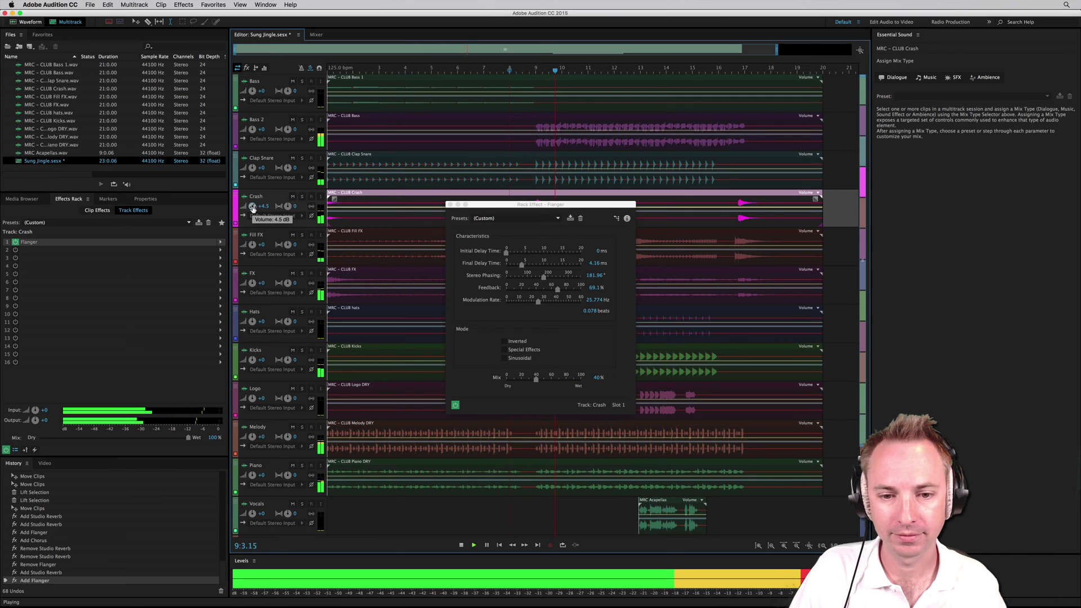
pyautogui.press('space')
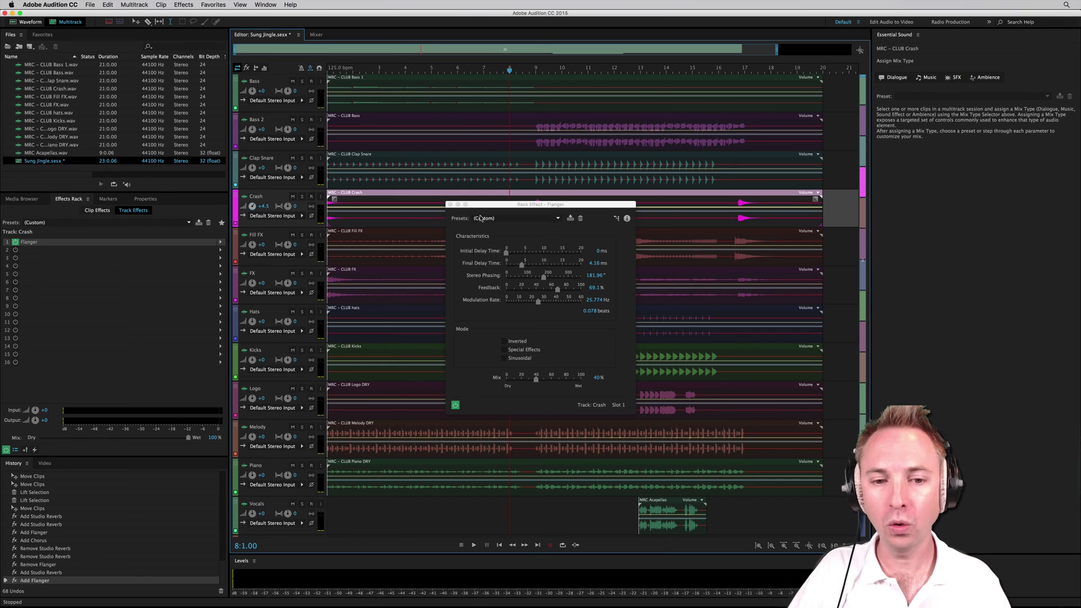
pyautogui.click(450, 204)
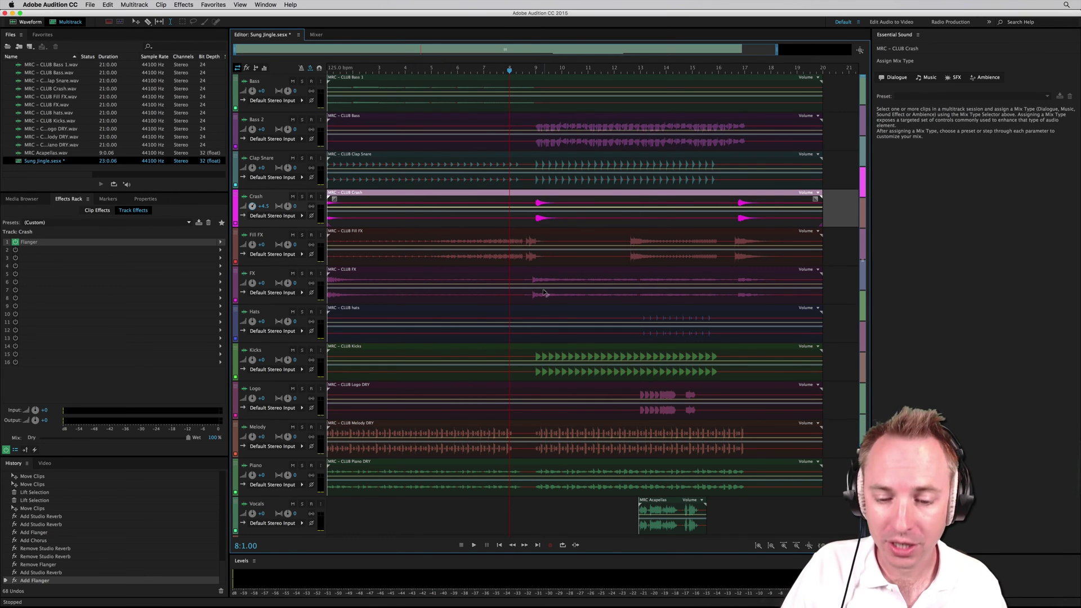
# Select the Vocals track around bar 12 to show its Chorus effect
pyautogui.click(635, 500)
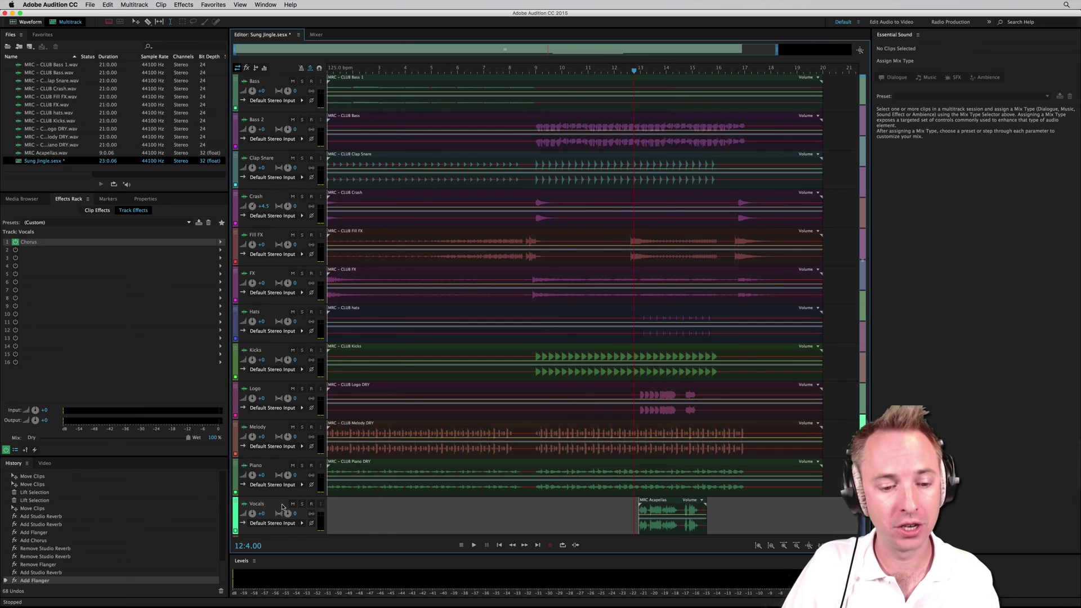
# Solo the Vocals track and listen to it alone
pyautogui.click(301, 505)
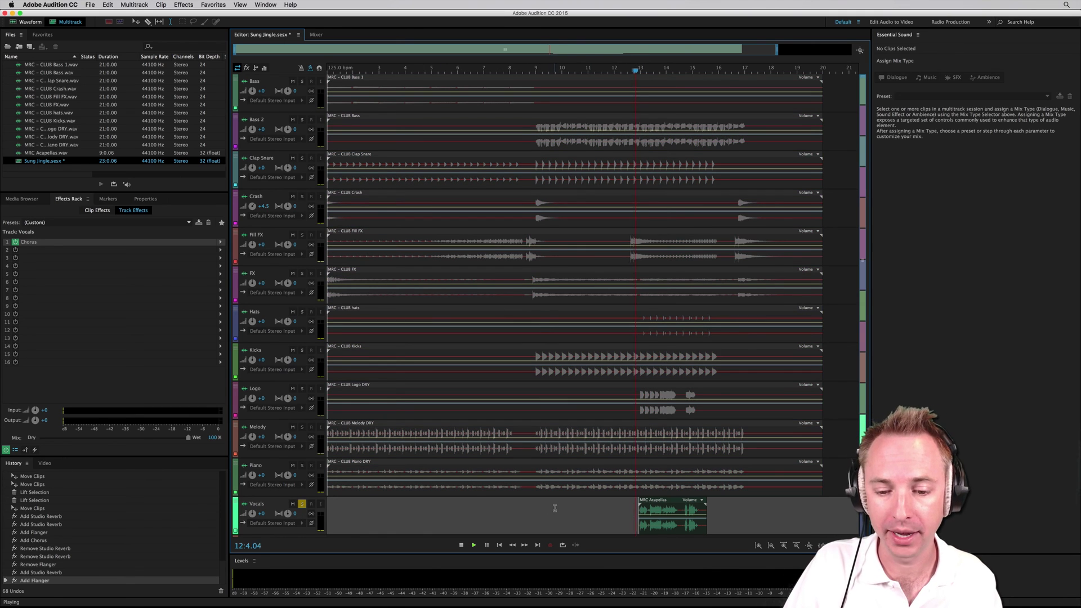
pyautogui.press('space')
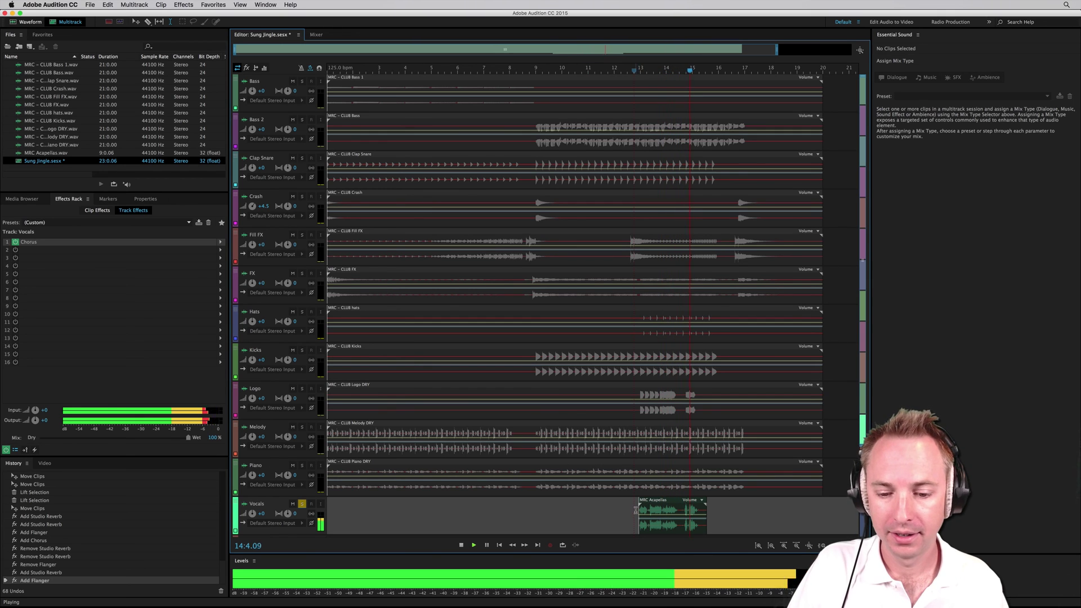
pyautogui.press('space')
# Apply the Project Nightmare Chorus preset, preview it, and close the Chorus settings
pyautogui.doubleClick(30, 241)
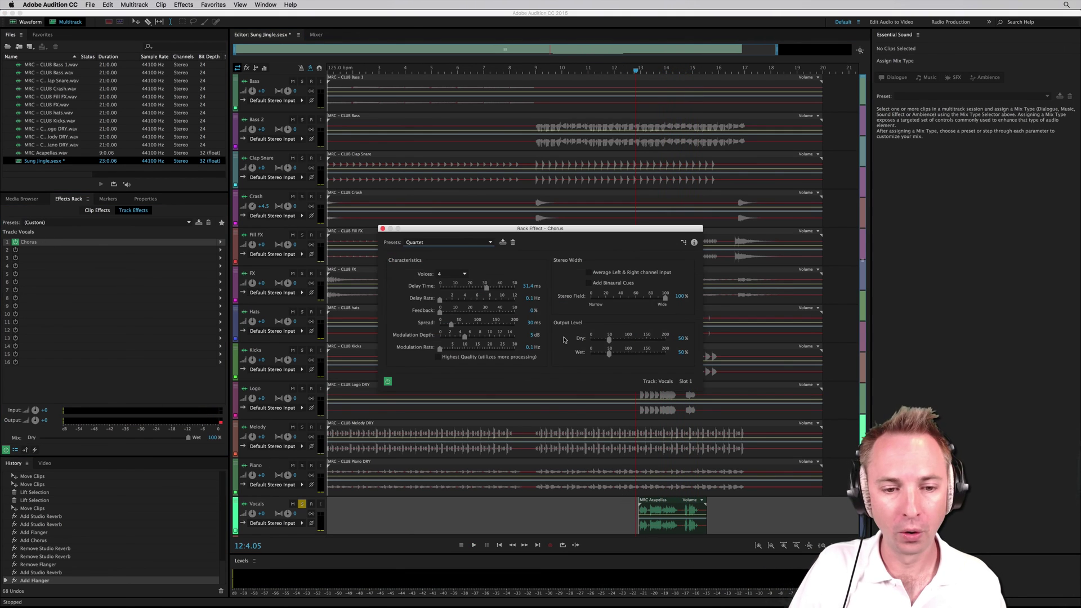
pyautogui.click(460, 242)
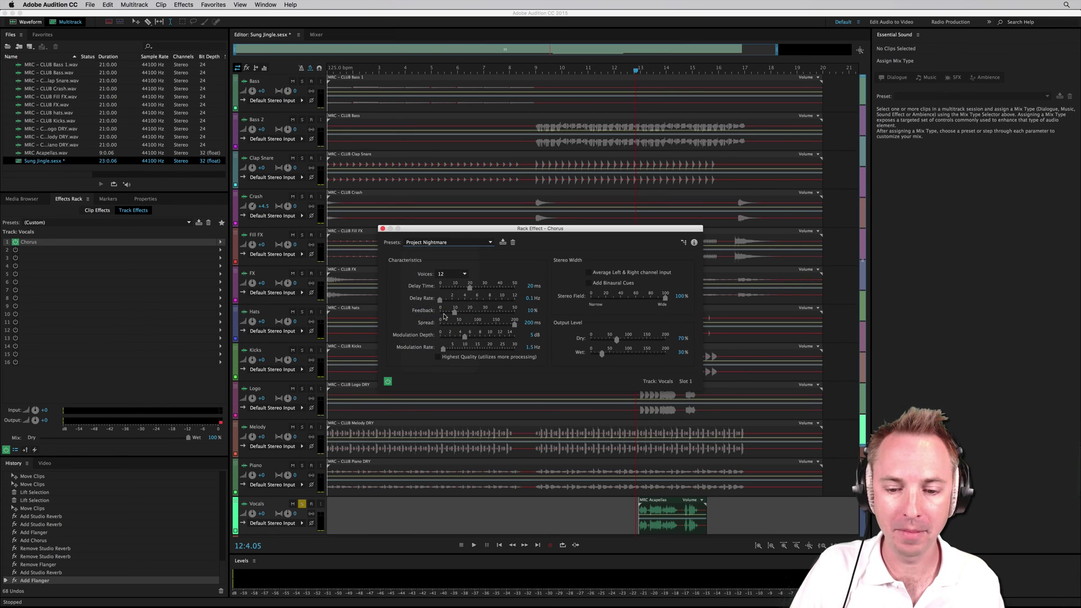
pyautogui.press('space')
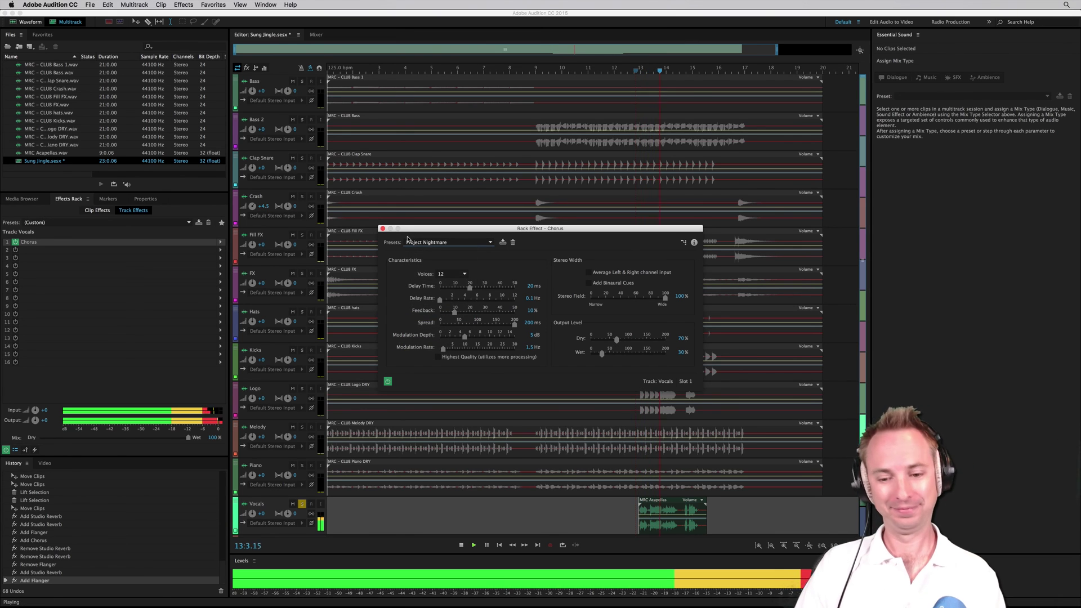
pyautogui.press('space')
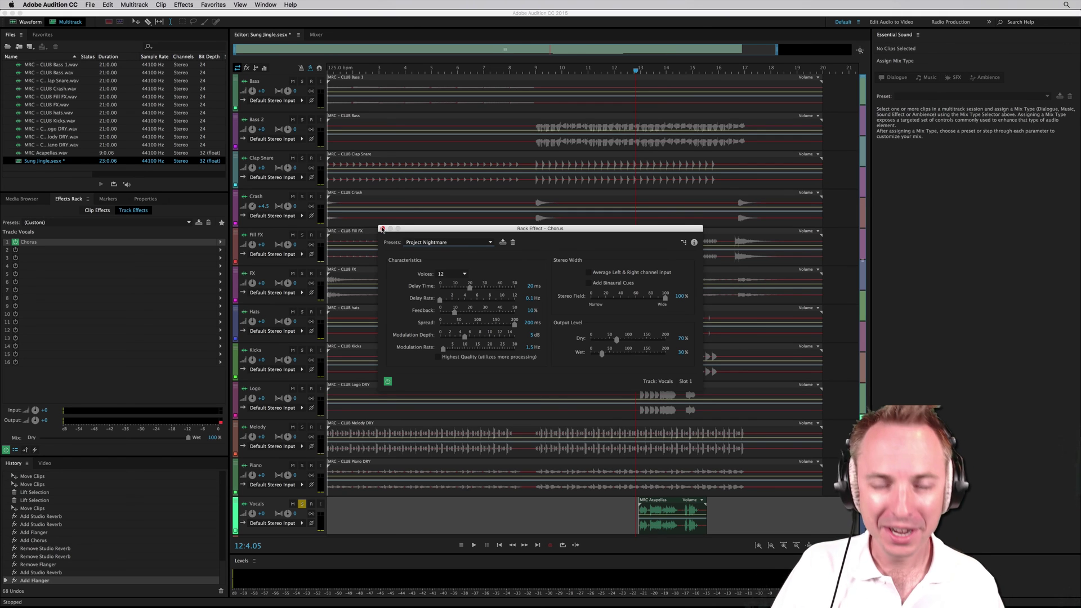
pyautogui.click(383, 229)
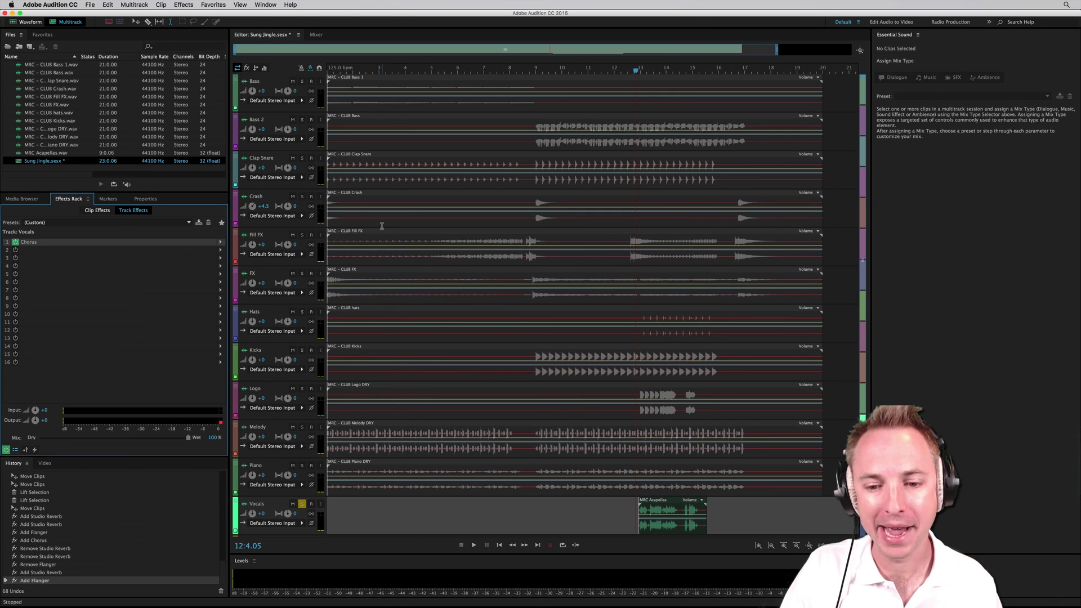